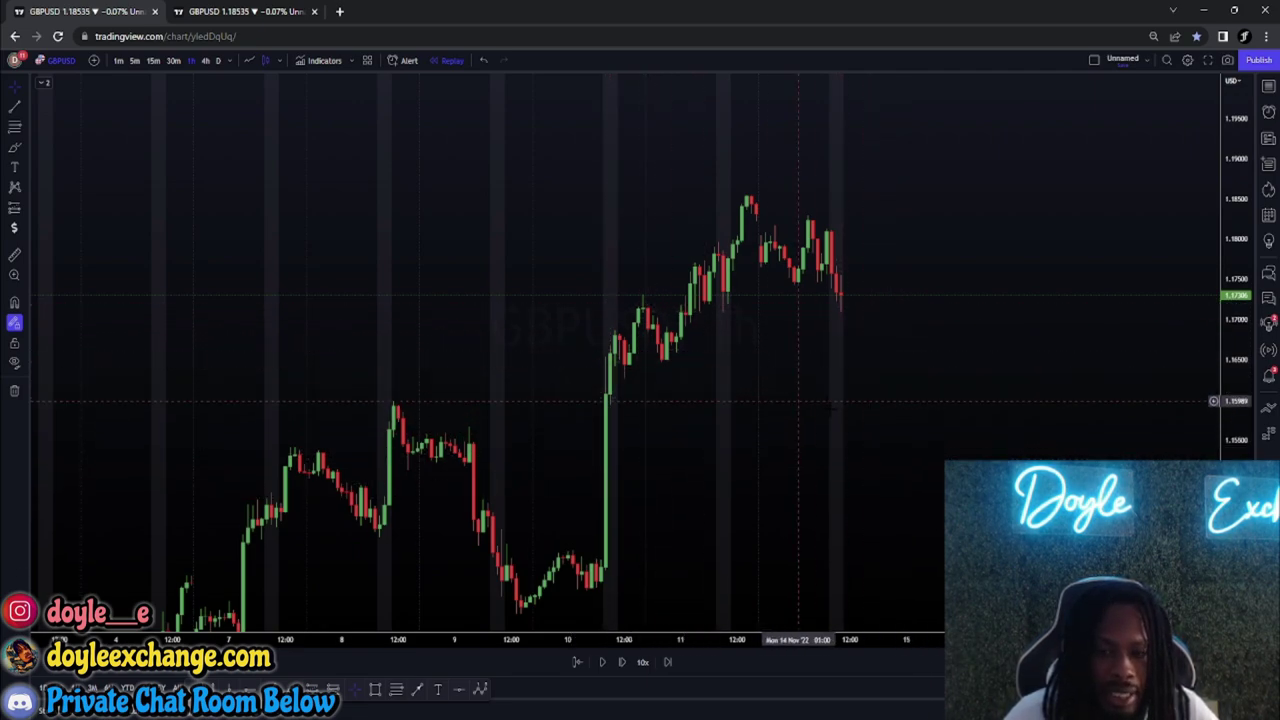
Step: Switch the GBPUSD replay chart to the 5-minute interval and rescale it around the latest 14 November candles
{"action": "left_click_drag", "start_coordinate": [798, 401], "coordinate": [828, 332]}
{"action": "left_click", "coordinate": [135, 61]}
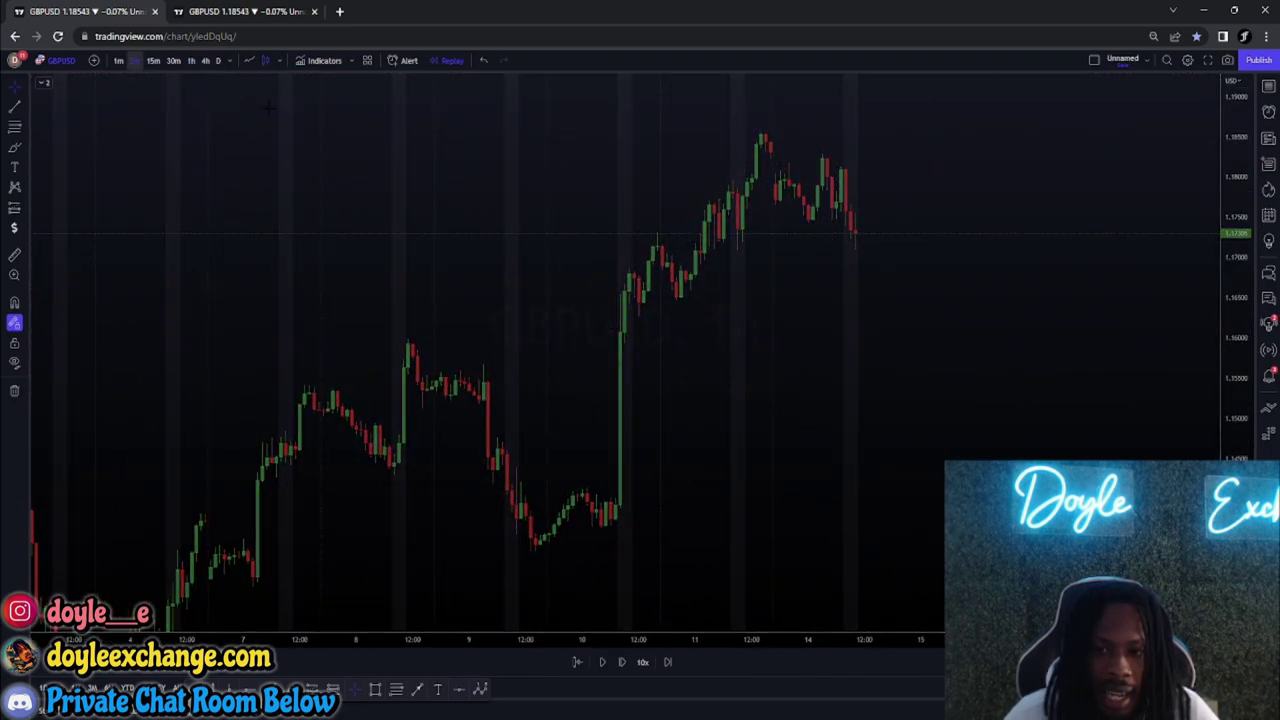
{"action": "left_click_drag", "start_coordinate": [1235, 553], "coordinate": [1235, 228]}
{"action": "left_click_drag", "start_coordinate": [1051, 242], "coordinate": [1056, 515]}
{"action": "left_click_drag", "start_coordinate": [957, 350], "coordinate": [949, 452]}
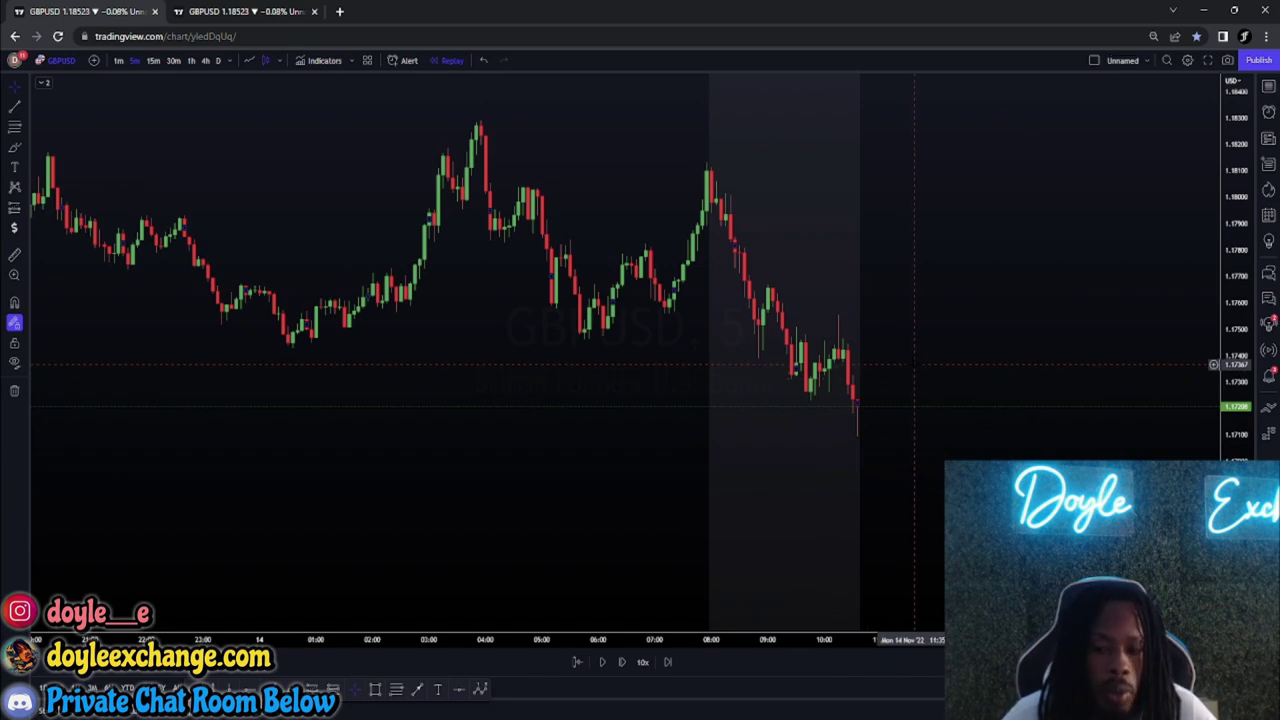
Step: Mark the broken low near 1.1723 with a trend line and draw a rectangle zone from 1.17378 to 1.17467 over the last pullback high
{"action": "scroll", "coordinate": [928, 365], "scroll_direction": "up", "scroll_amount": 5}
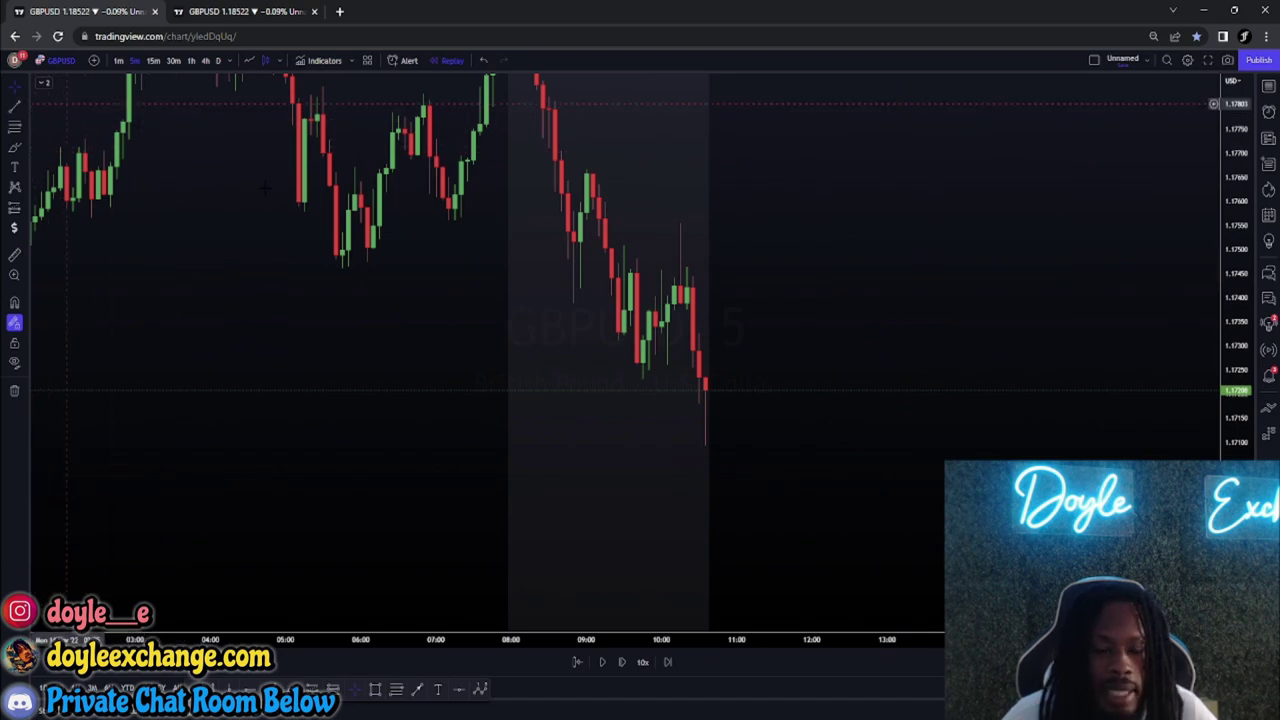
{"action": "left_click", "coordinate": [605, 378]}
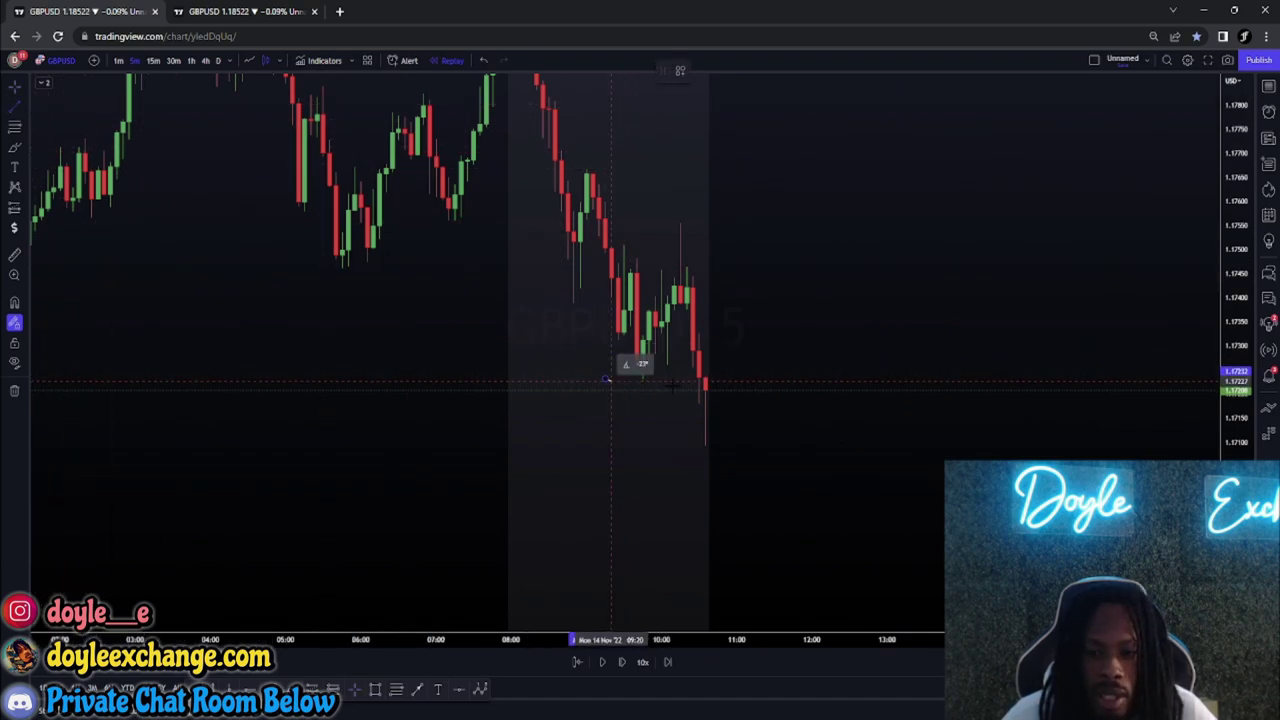
{"action": "left_click", "coordinate": [687, 377]}
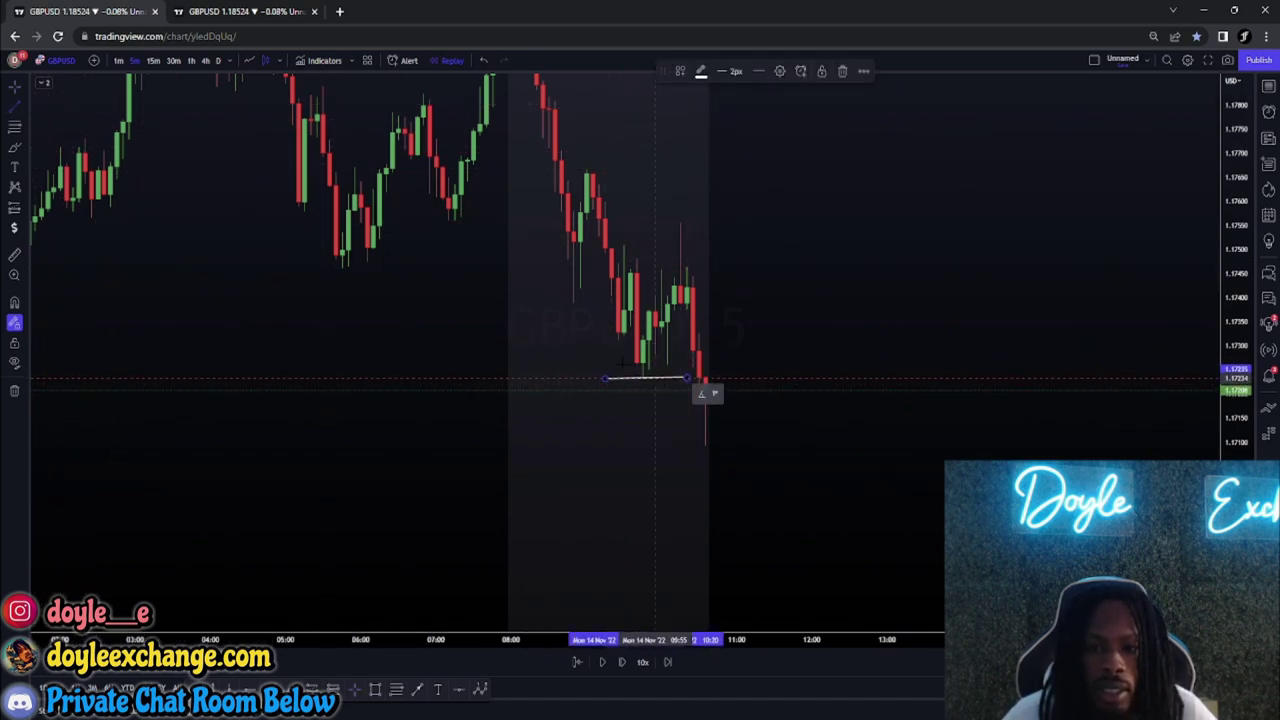
{"action": "left_click", "coordinate": [375, 690]}
{"action": "mouse_move", "coordinate": [675, 308]}
{"action": "left_mouse_down"}
{"action": "mouse_move", "coordinate": [1006, 235]}
{"action": "mouse_move", "coordinate": [1037, 266]}
{"action": "mouse_move", "coordinate": [925, 266]}
{"action": "left_mouse_up"}
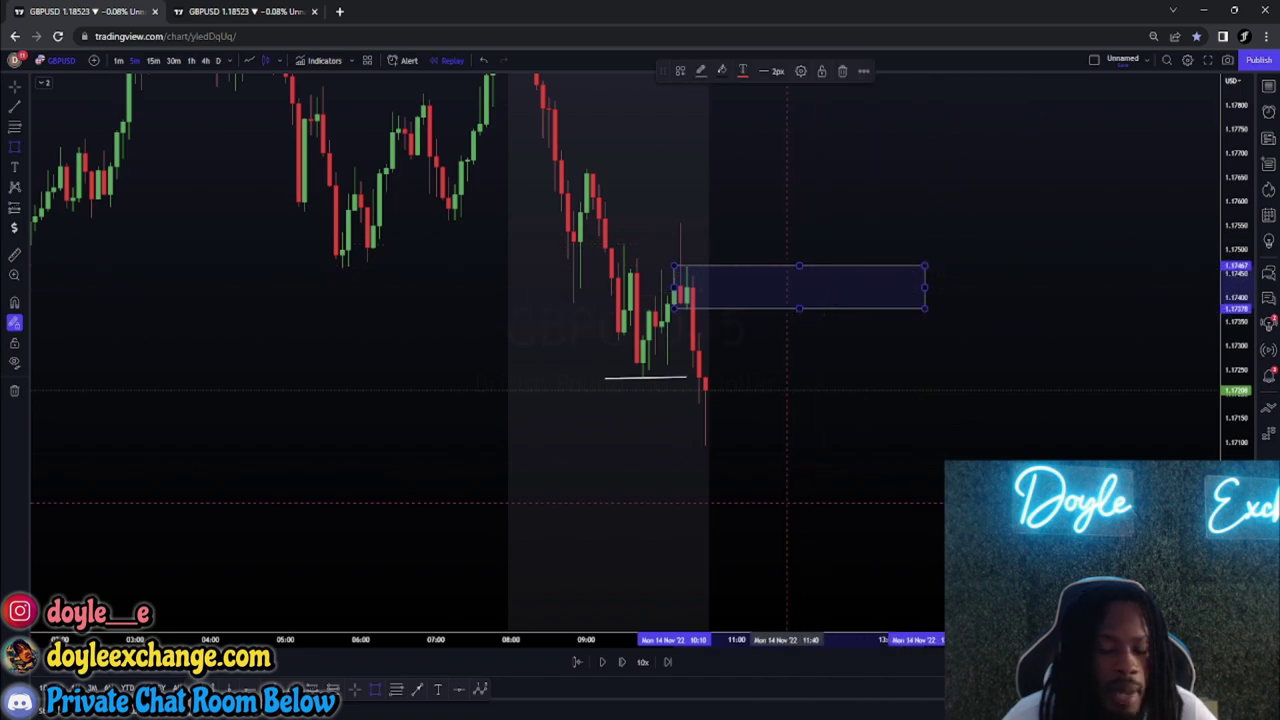
Step: Advance the bar replay candle by candle to about 11:00 on 14 November
{"action": "left_click", "coordinate": [622, 662]}
{"action": "left_click", "coordinate": [622, 662]}
{"action": "left_click", "coordinate": [622, 662]}
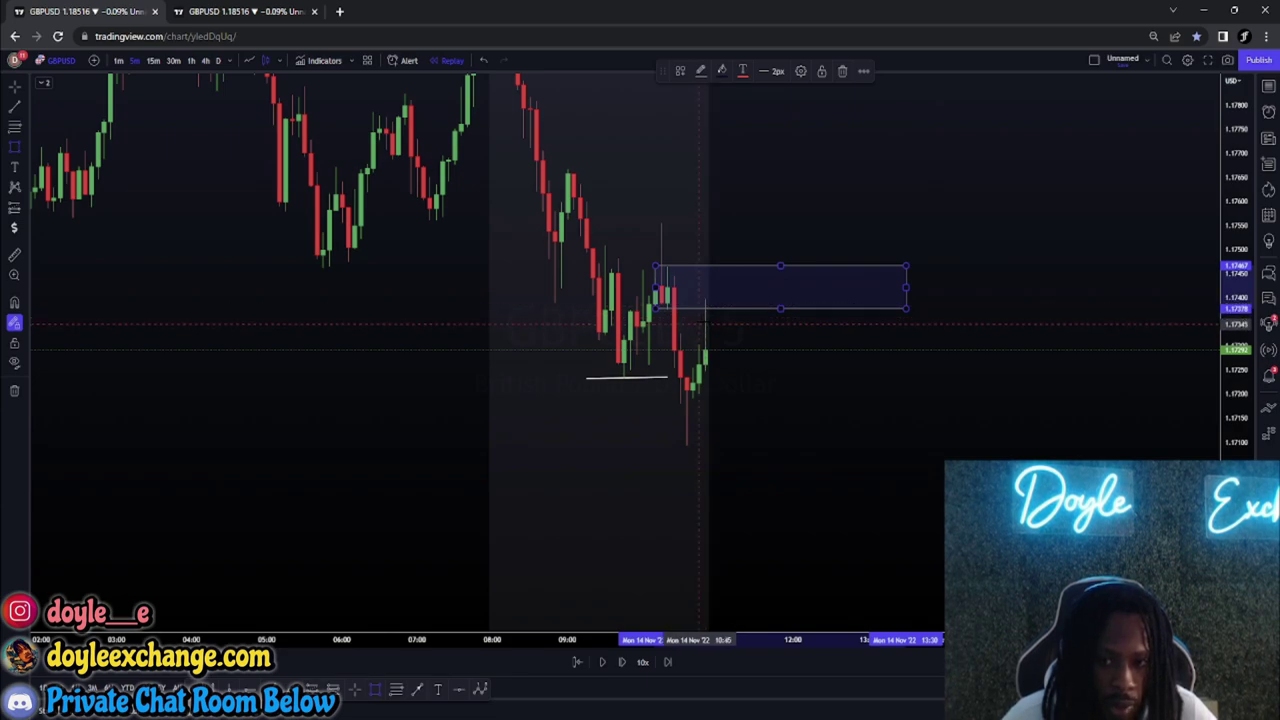
{"action": "left_click", "coordinate": [621, 662]}
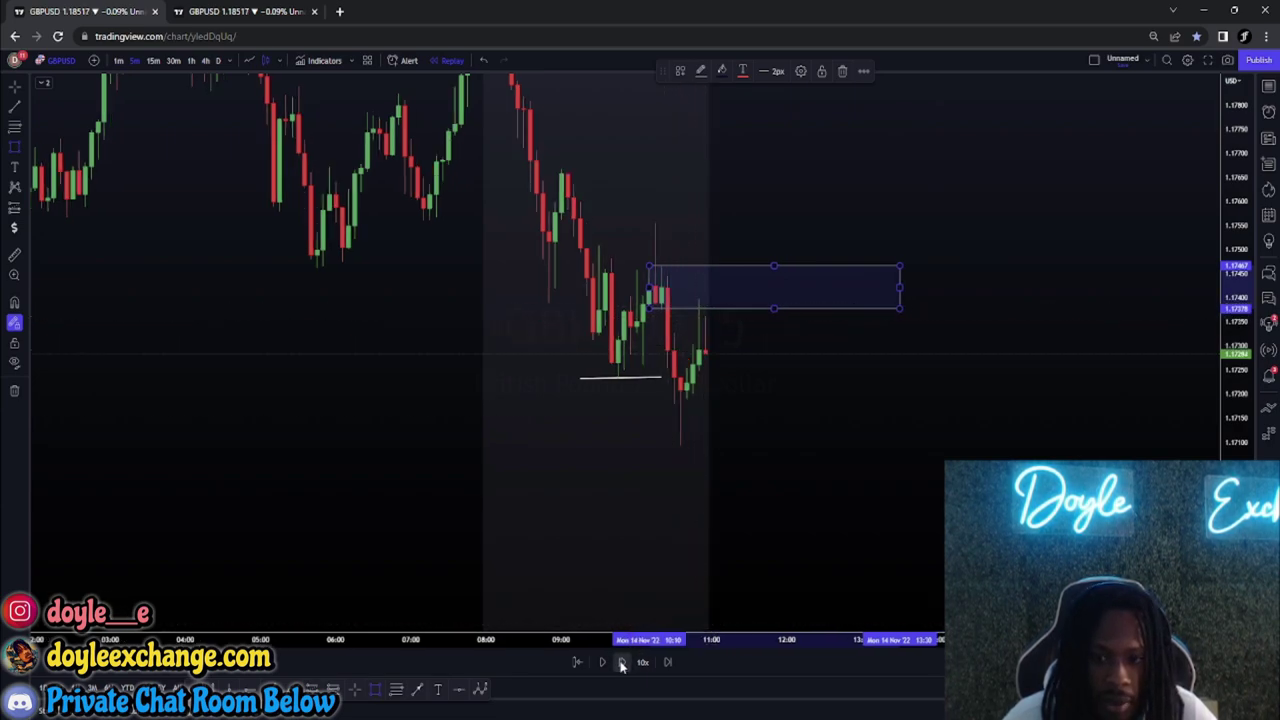
{"action": "left_click", "coordinate": [621, 662]}
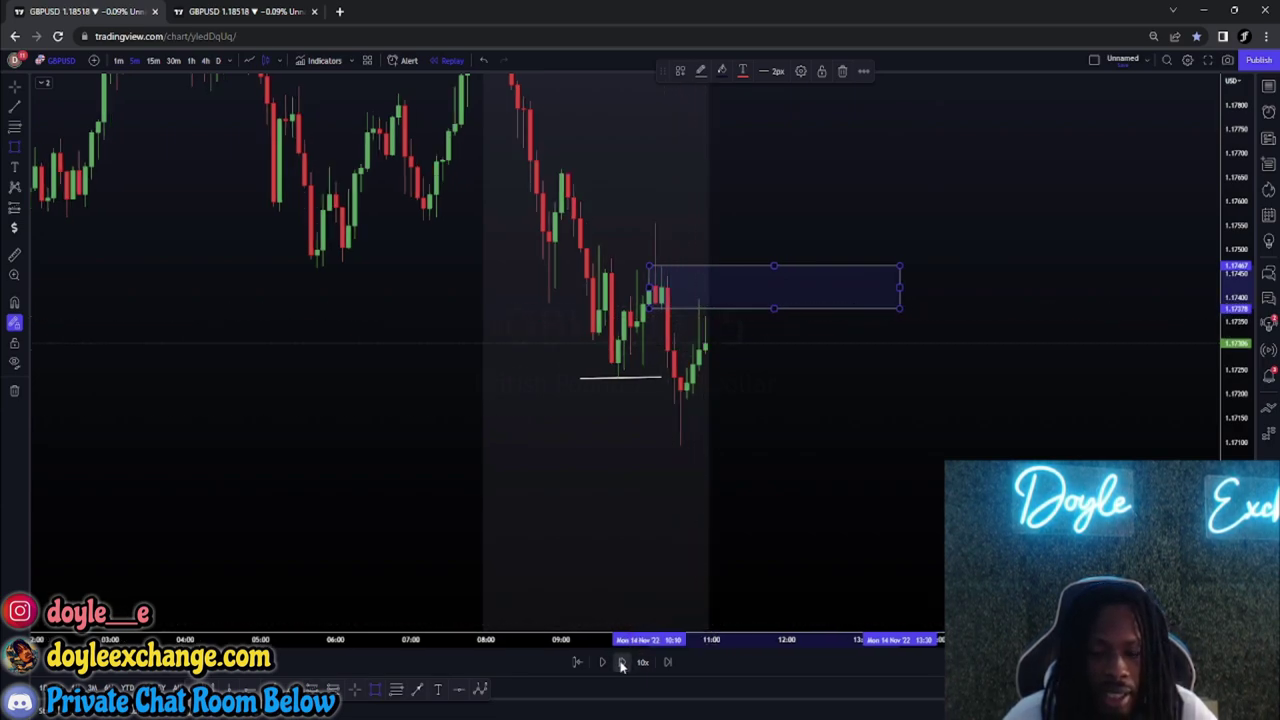
{"action": "left_click", "coordinate": [621, 662]}
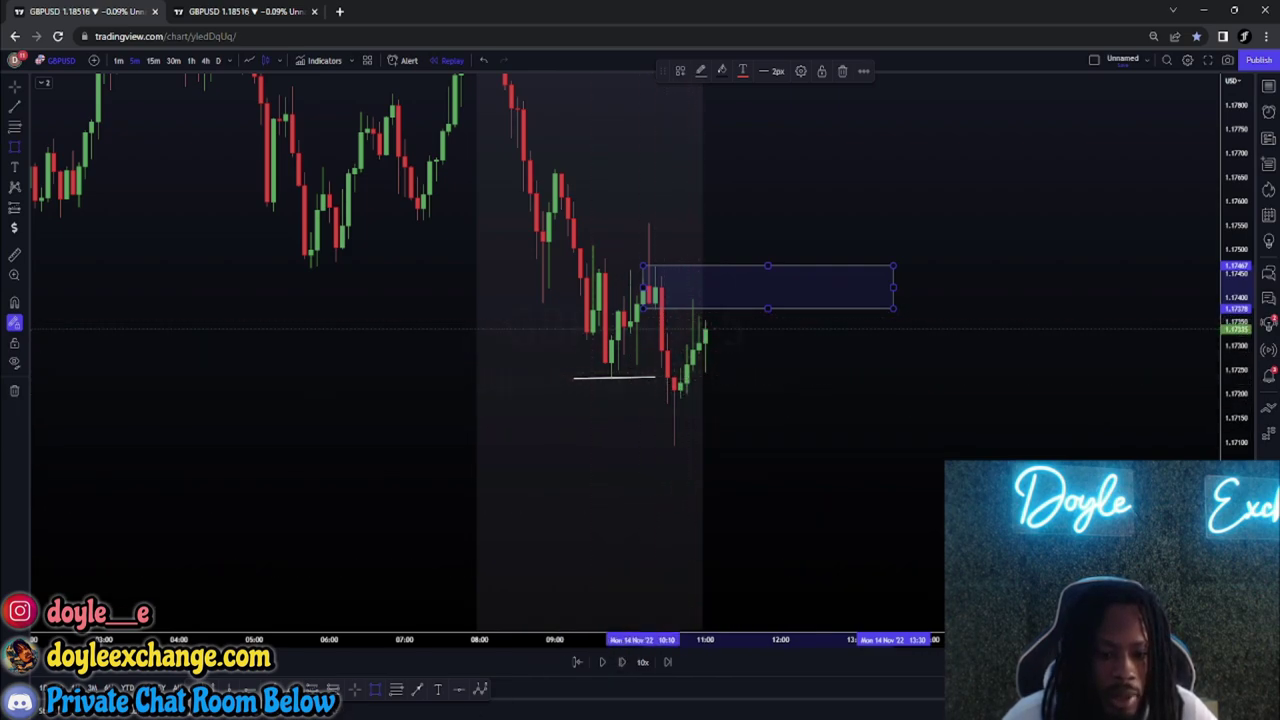
Step: Place a short position at 1.17344 with its stop at 1.17465 above the zone and its target at 1.17142
{"action": "left_click", "coordinate": [686, 319]}
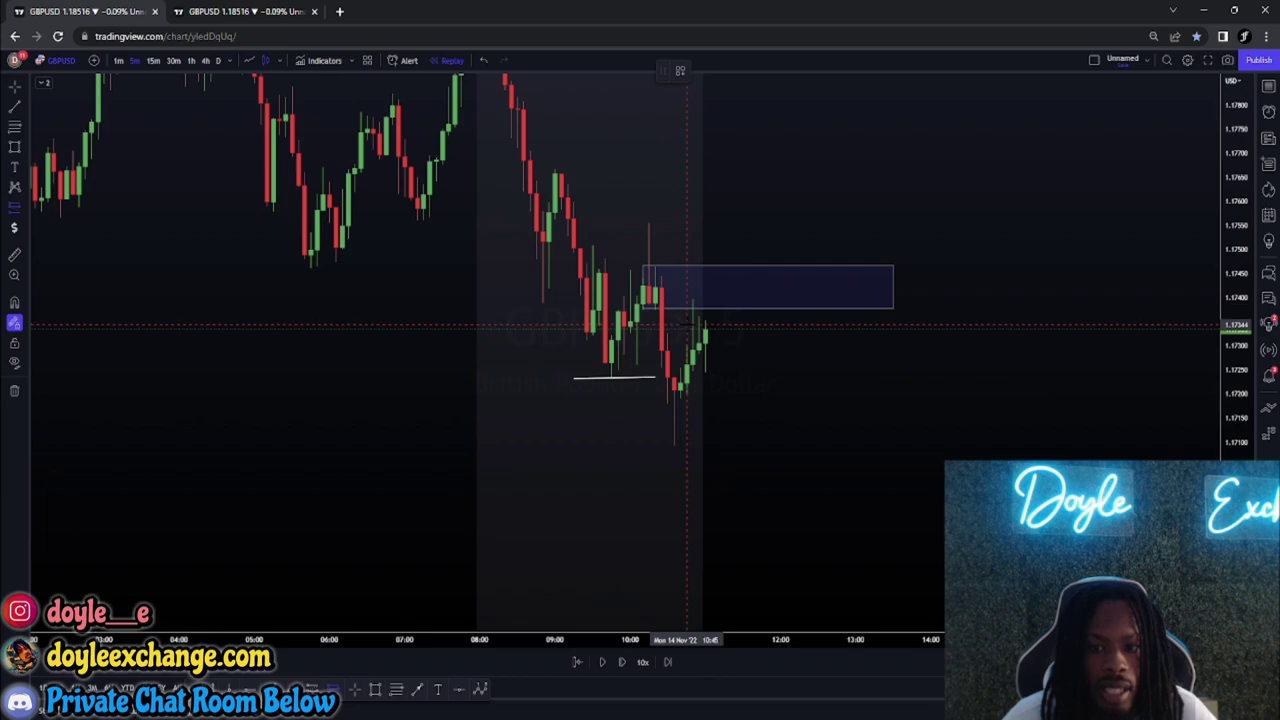
{"action": "left_click", "coordinate": [686, 324]}
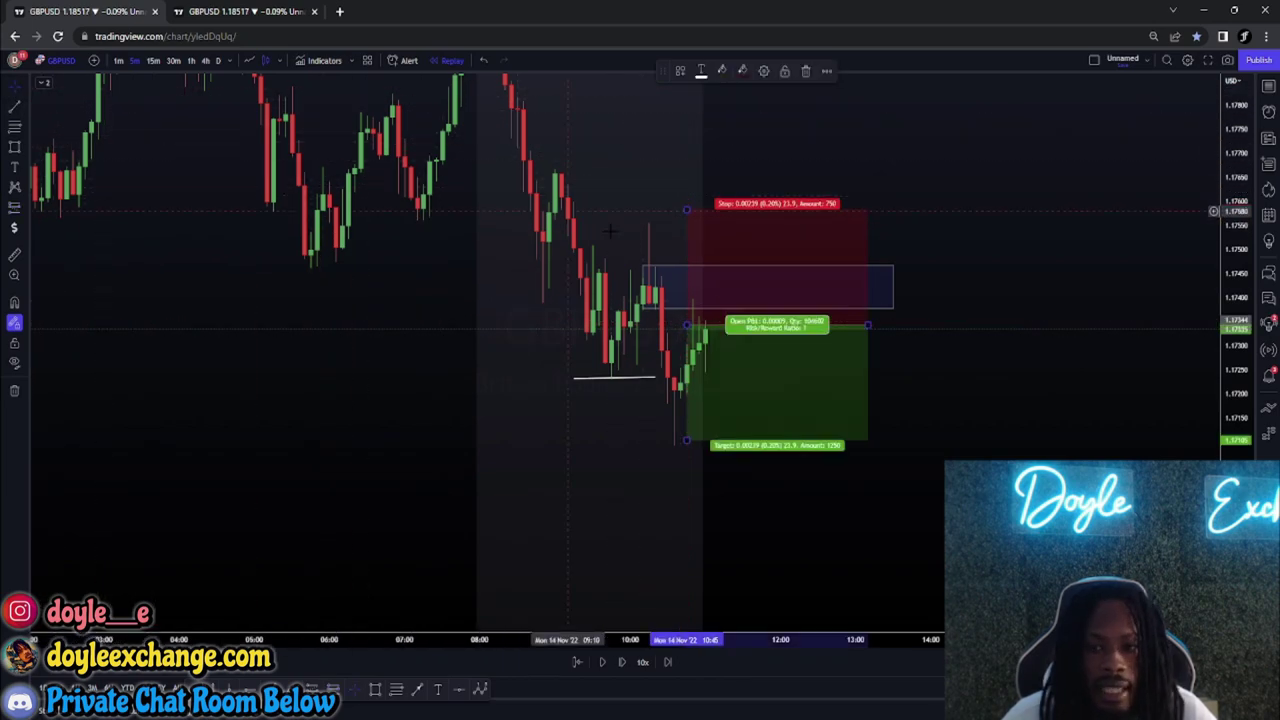
{"action": "left_click_drag", "start_coordinate": [685, 208], "coordinate": [679, 267]}
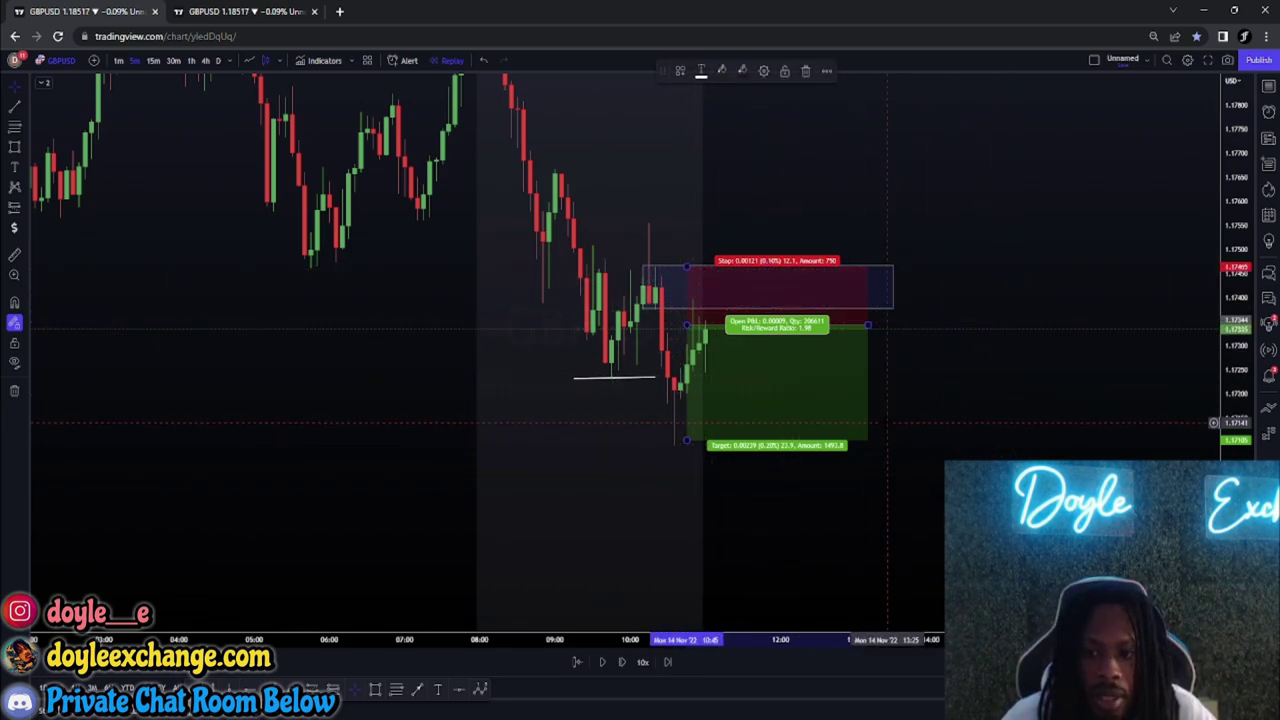
{"action": "left_click_drag", "start_coordinate": [685, 440], "coordinate": [686, 421]}
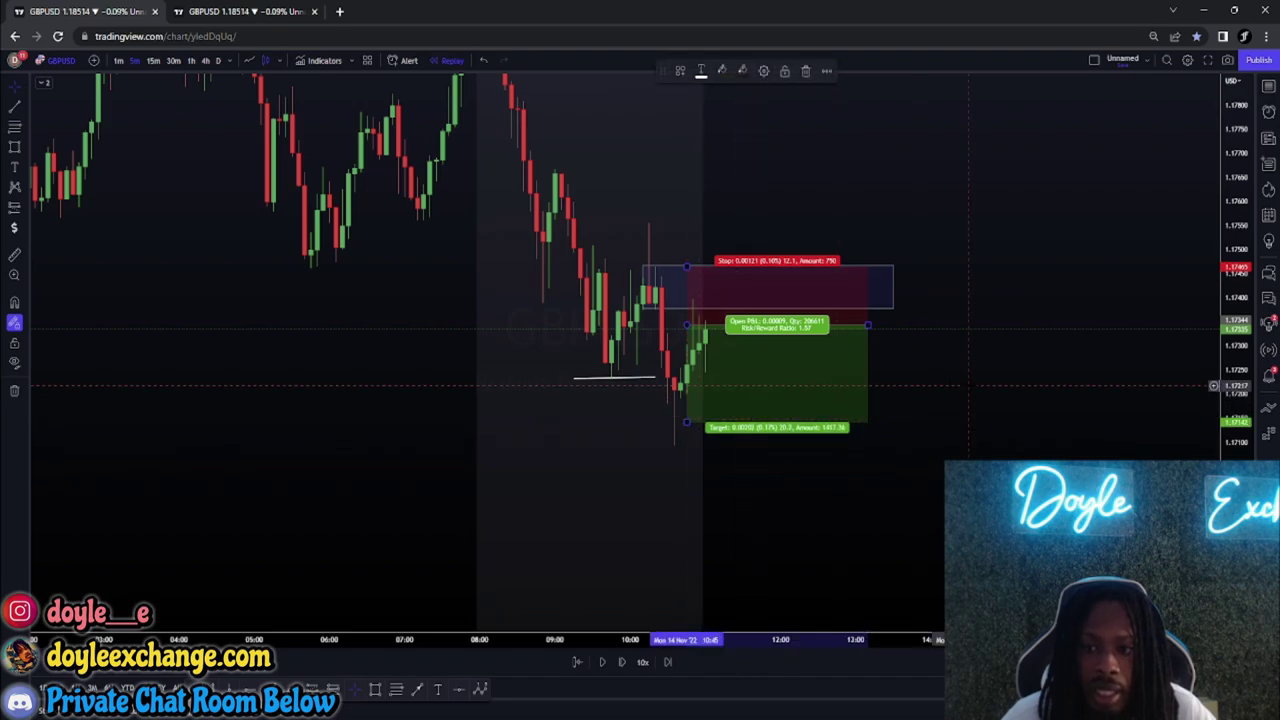
{"action": "left_click", "coordinate": [975, 387]}
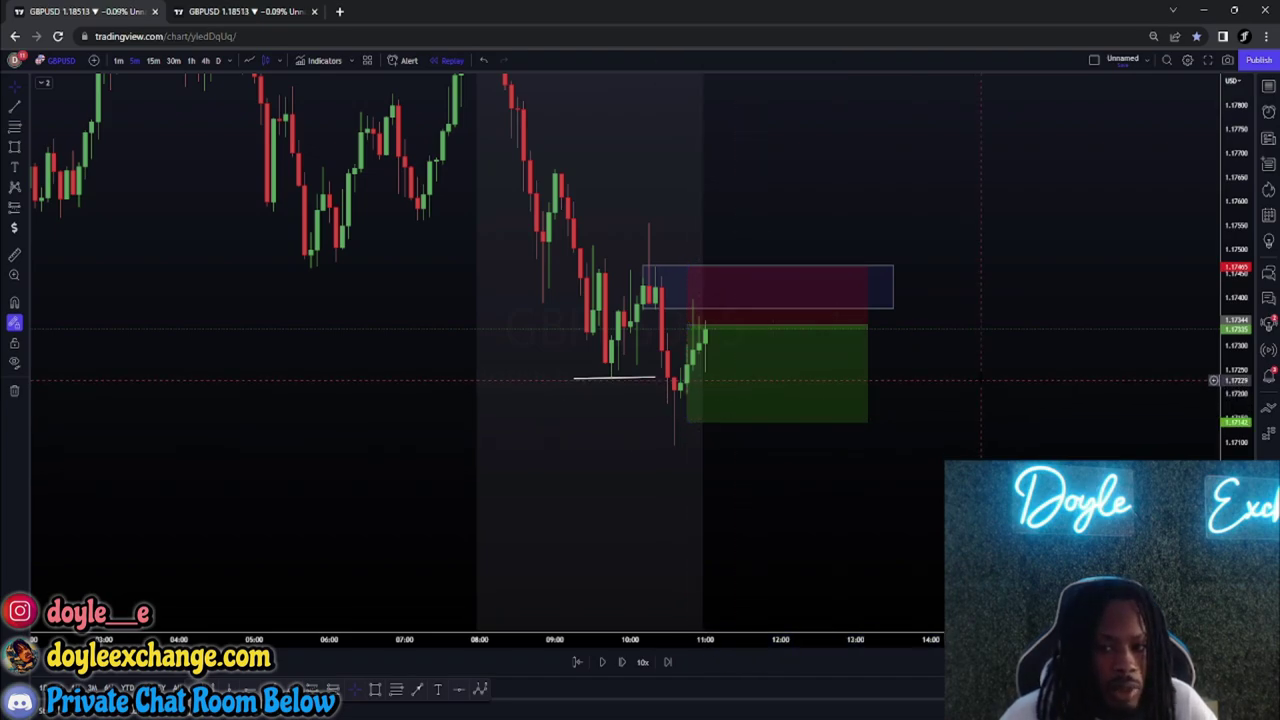
Step: Advance the replay to about 11:30 and inspect the latest candle's wick against the short position's target
{"action": "left_click", "coordinate": [621, 662]}
{"action": "left_click", "coordinate": [621, 662]}
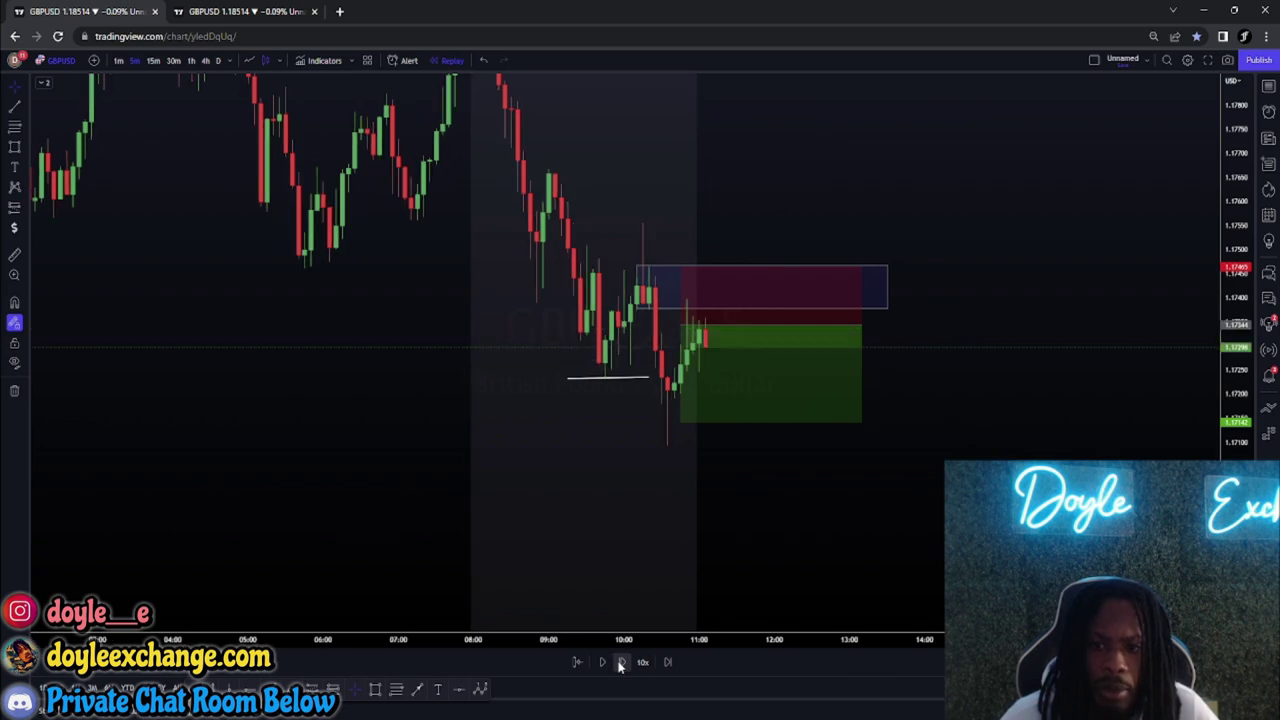
{"action": "left_click", "coordinate": [621, 662]}
{"action": "left_click", "coordinate": [621, 662]}
{"action": "left_click", "coordinate": [621, 662]}
{"action": "left_click", "coordinate": [620, 664]}
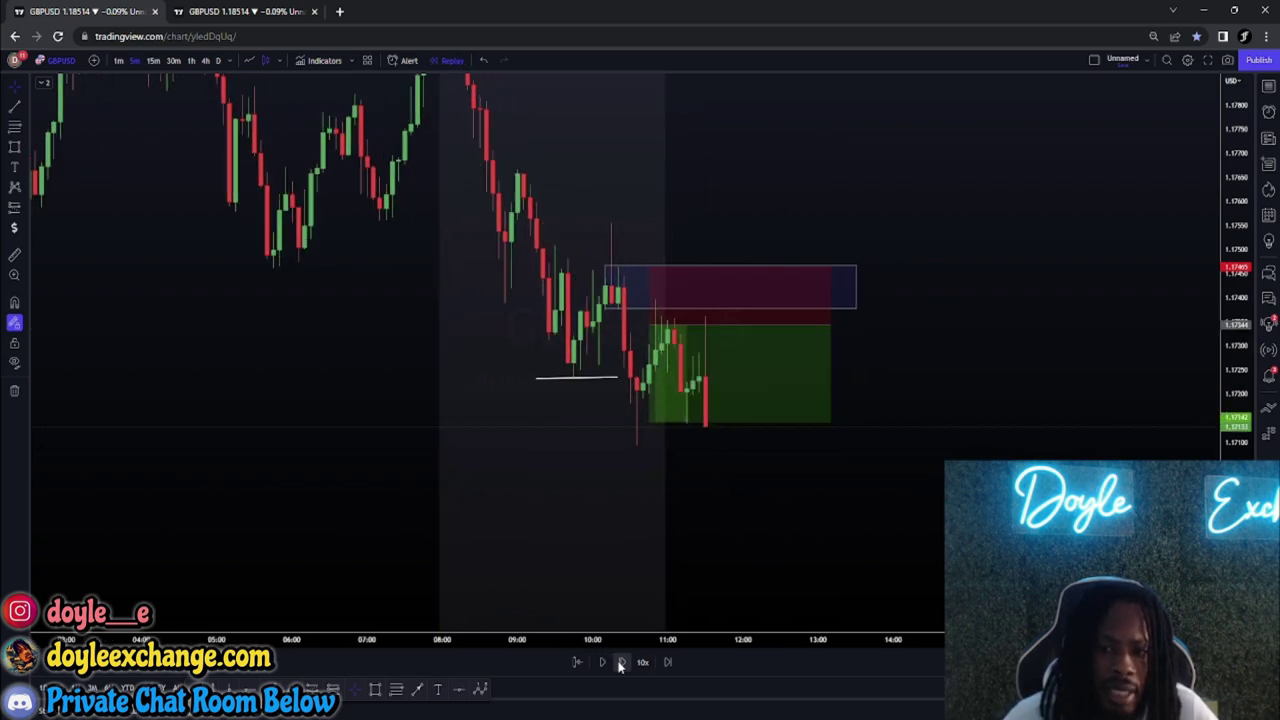
{"action": "left_click", "coordinate": [623, 661]}
{"action": "left_click_drag", "start_coordinate": [1219, 540], "coordinate": [1218, 372]}
{"action": "left_click", "coordinate": [697, 490]}
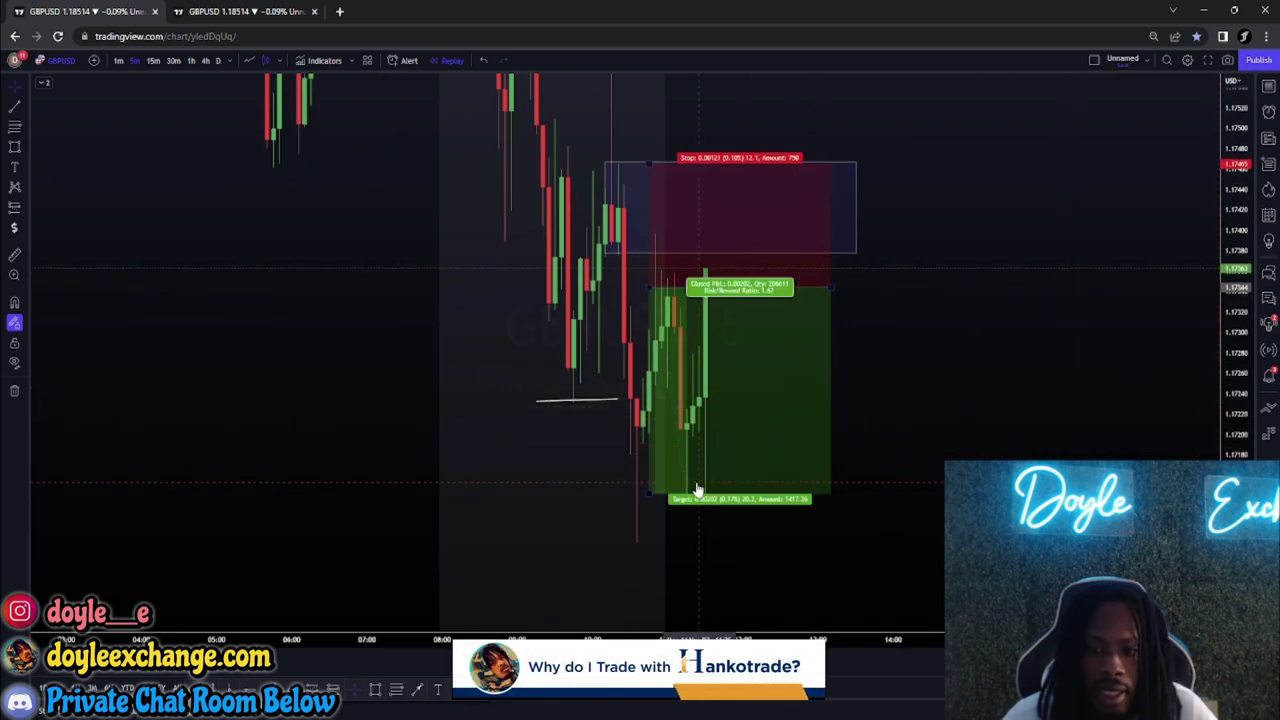
{"action": "left_click", "coordinate": [686, 515]}
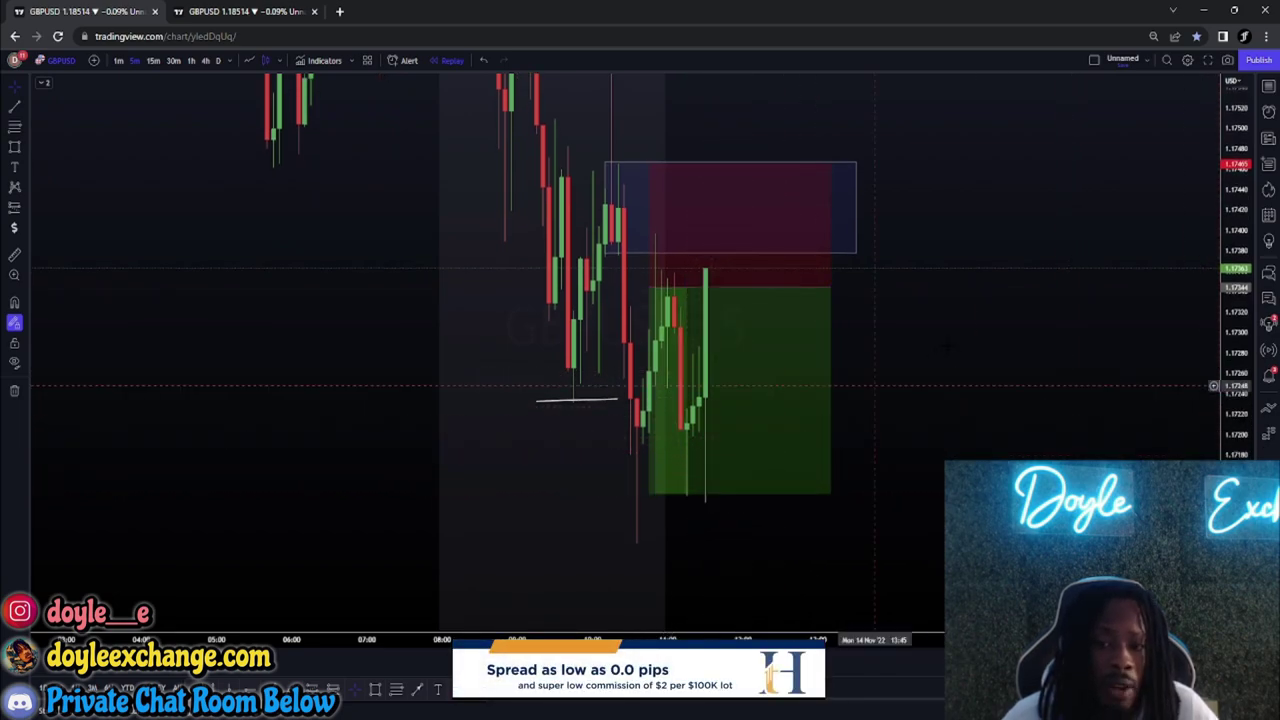
Step: Continue the replay to about 13:00 to follow price after the short trade
{"action": "left_click_drag", "start_coordinate": [1235, 181], "coordinate": [1235, 302]}
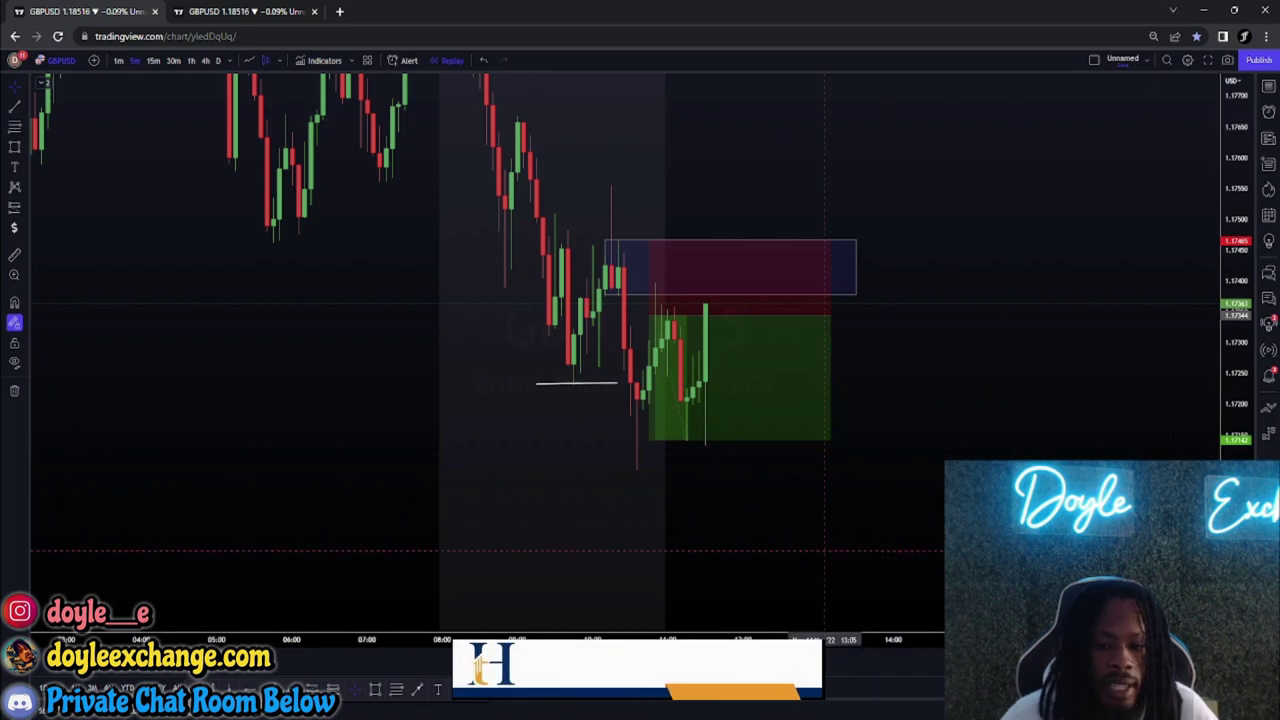
{"action": "left_click", "coordinate": [622, 662]}
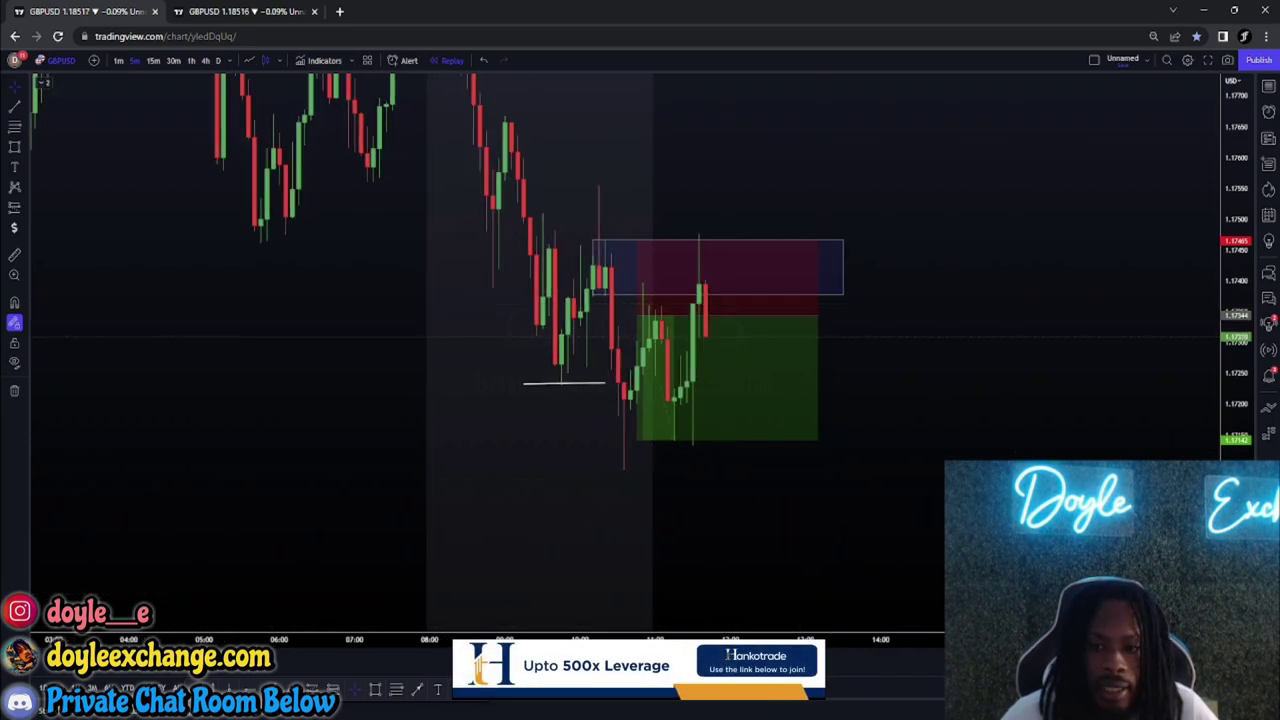
{"action": "left_click", "coordinate": [622, 662]}
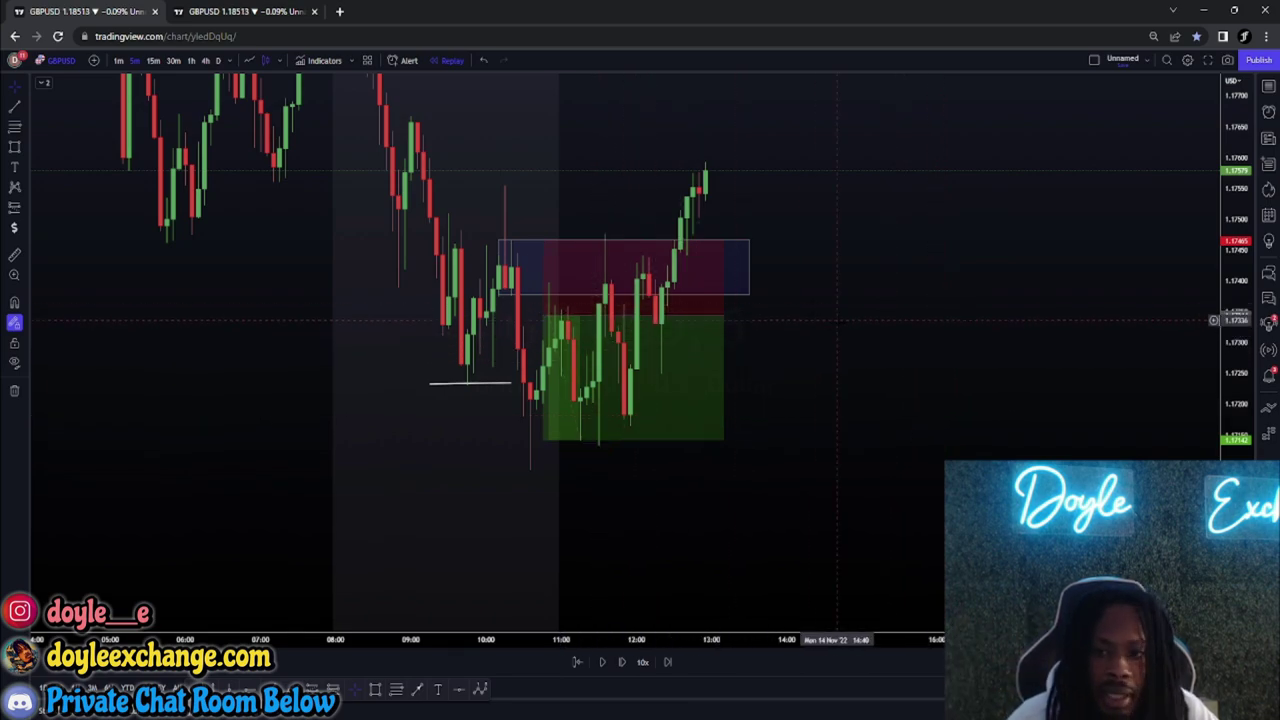
{"action": "scroll", "coordinate": [903, 302], "scroll_direction": "down", "scroll_amount": 1}
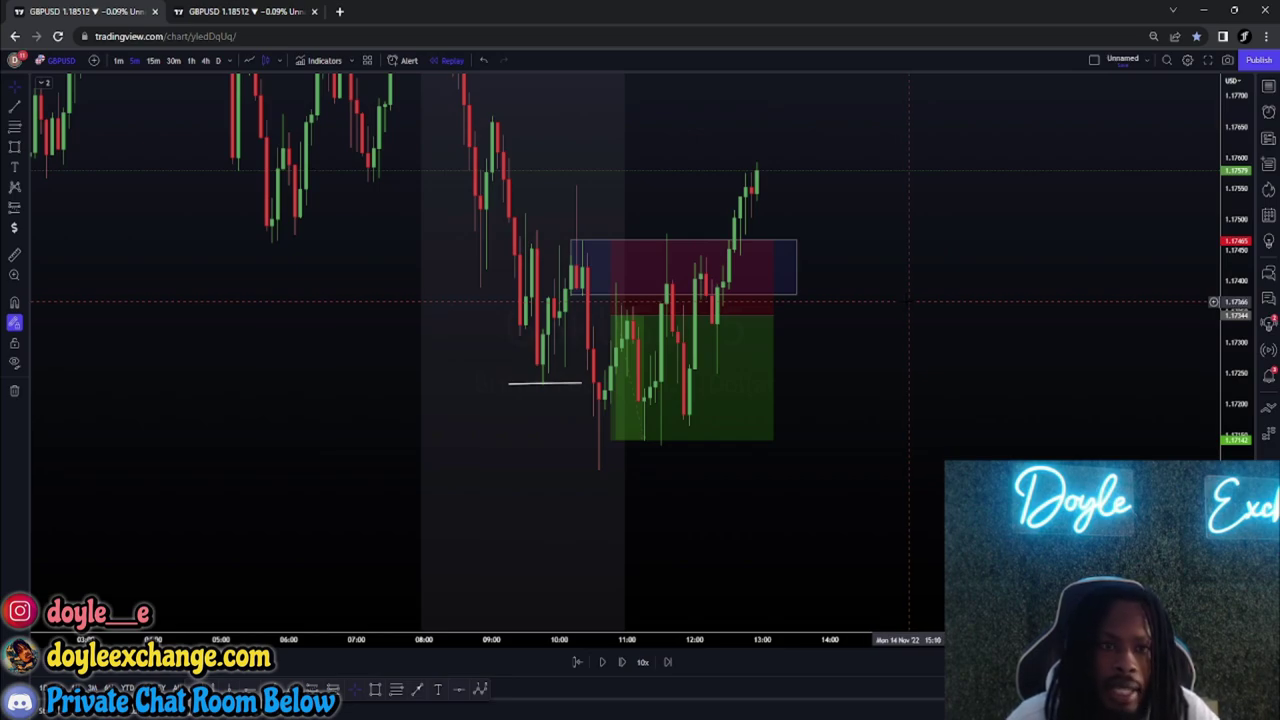
Step: Switch to the second GBPUSD chart and draw a rectangle zone from 1.19091 to 1.18761 over the pullback before the 15 November rally
{"action": "left_click", "coordinate": [262, 14]}
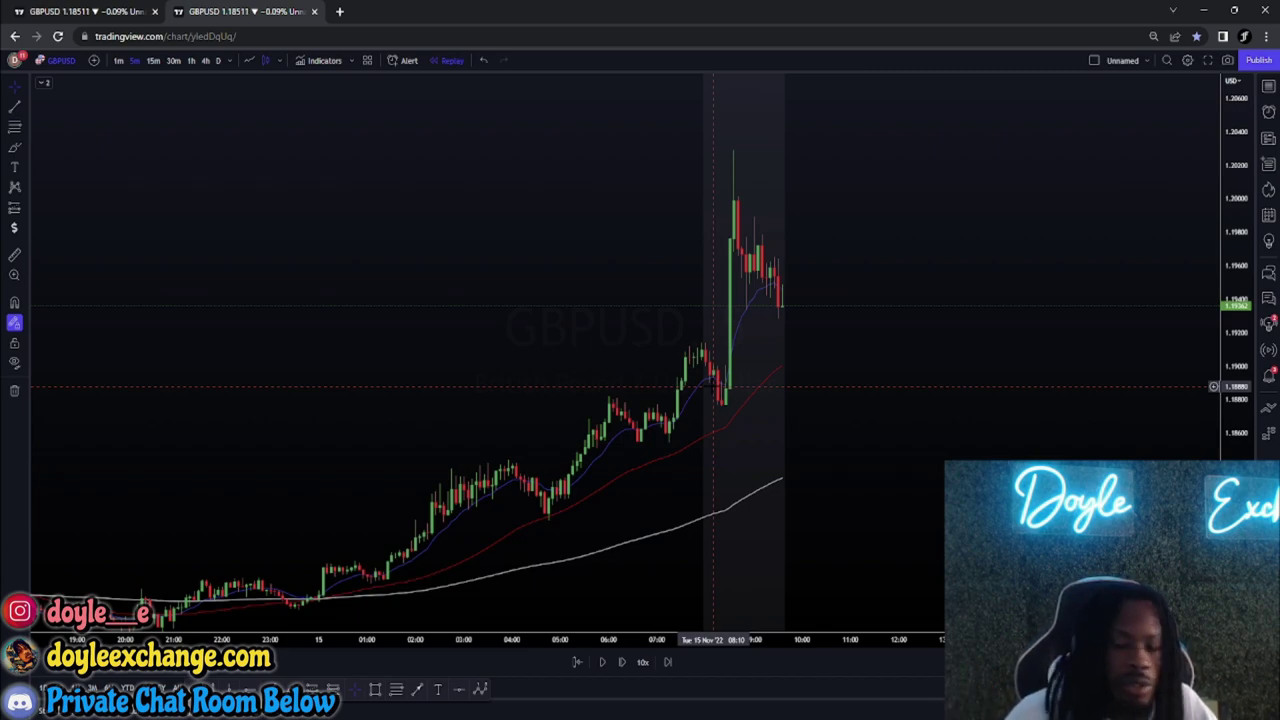
{"action": "scroll", "coordinate": [713, 387], "scroll_direction": "up", "scroll_amount": 3}
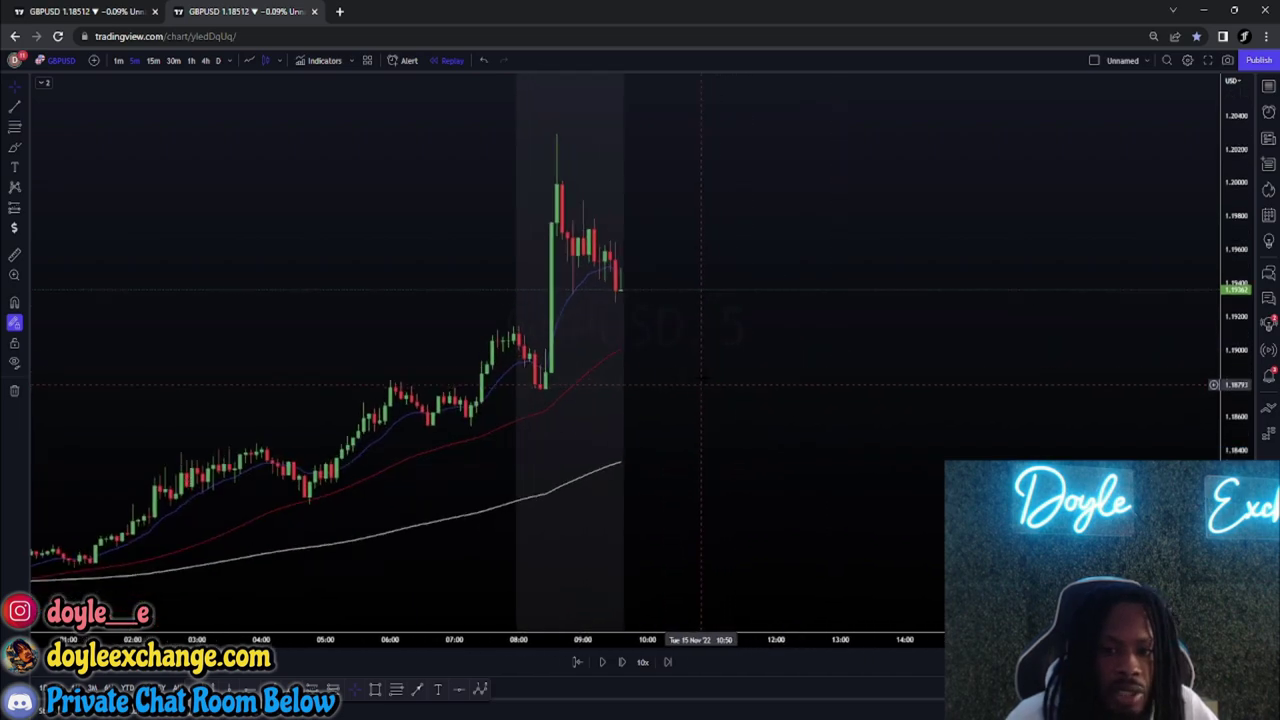
{"action": "left_click_drag", "start_coordinate": [1236, 540], "coordinate": [1236, 426]}
{"action": "left_click", "coordinate": [375, 690]}
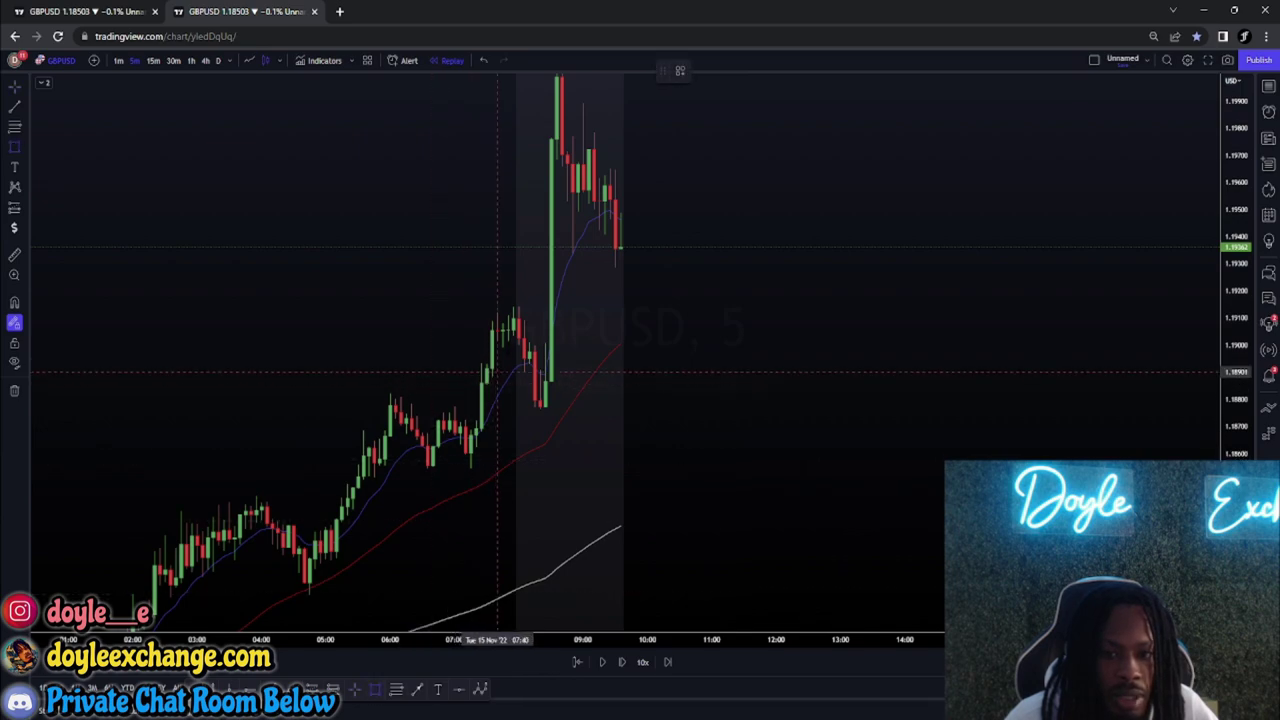
{"action": "mouse_move", "coordinate": [515, 320]}
{"action": "left_mouse_down"}
{"action": "mouse_move", "coordinate": [743, 428]}
{"action": "mouse_move", "coordinate": [835, 409]}
{"action": "left_mouse_up"}
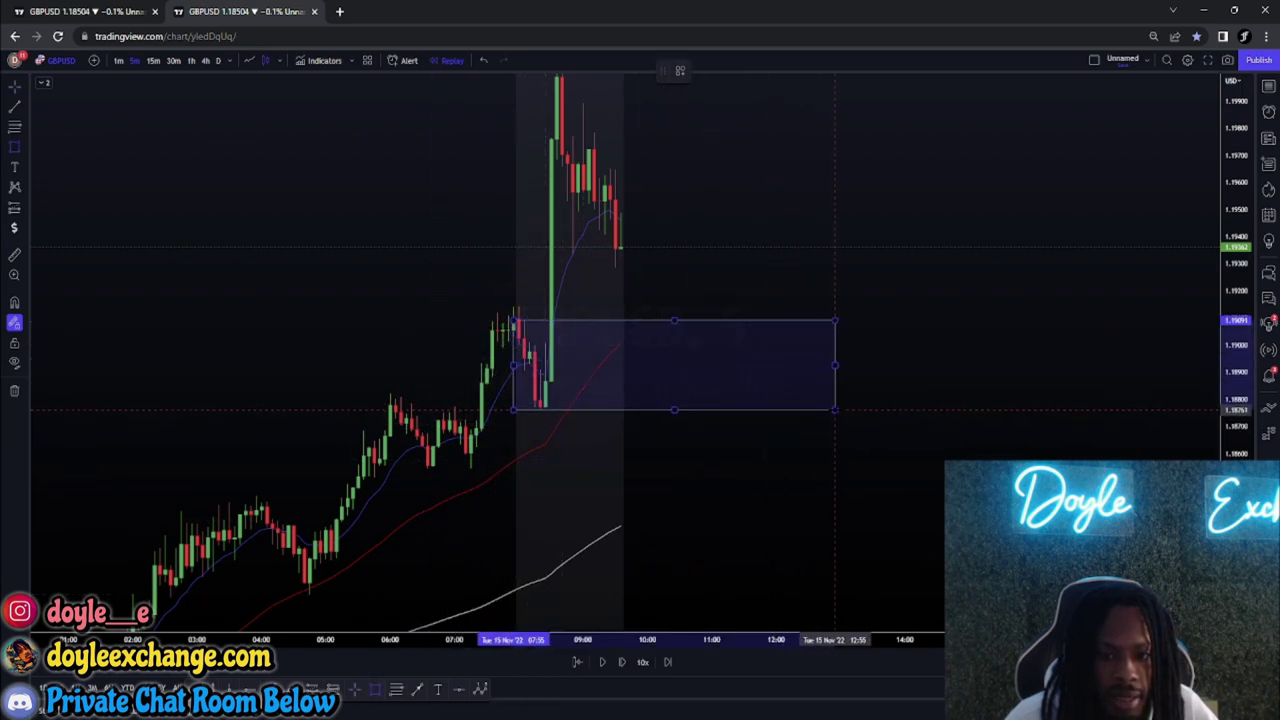
{"action": "left_click", "coordinate": [27, 88]}
{"action": "left_click", "coordinate": [320, 218]}
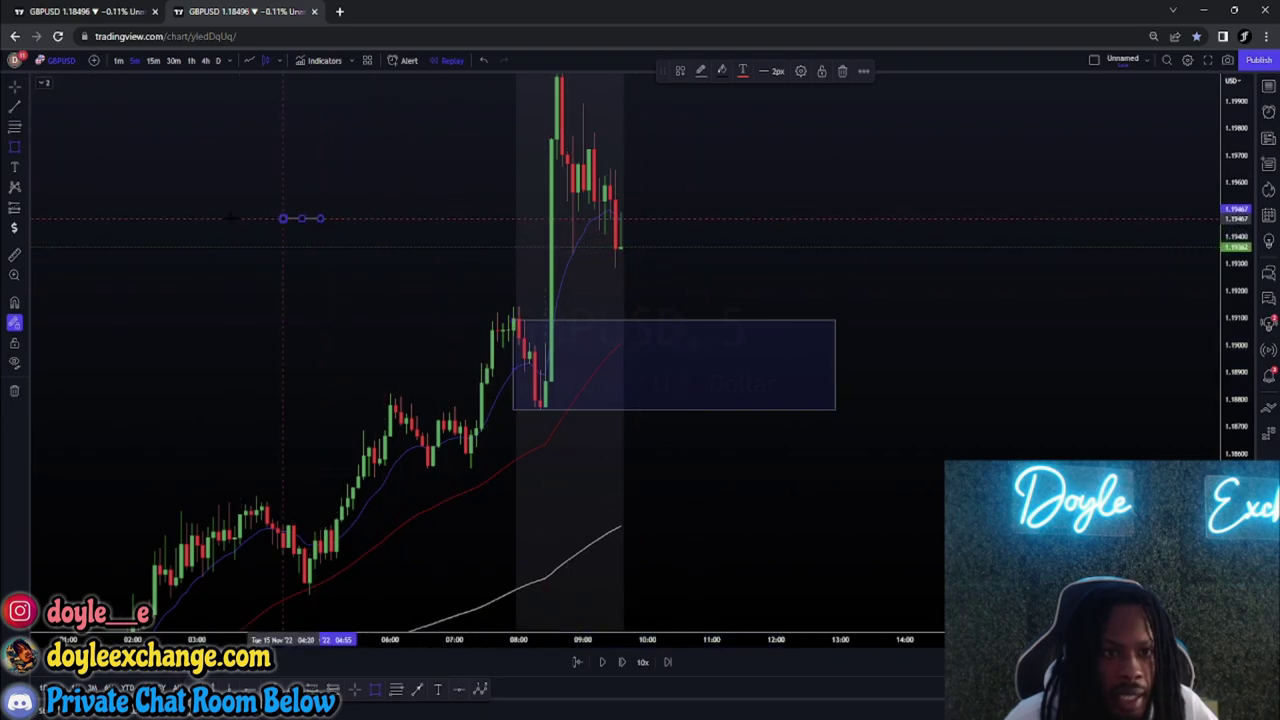
{"action": "key", "text": "Escape"}
Step: Advance the 15 November replay candle by candle to about 10:00, following price into the rectangle zone
{"action": "scroll", "coordinate": [884, 278], "scroll_direction": "down", "scroll_amount": 5}
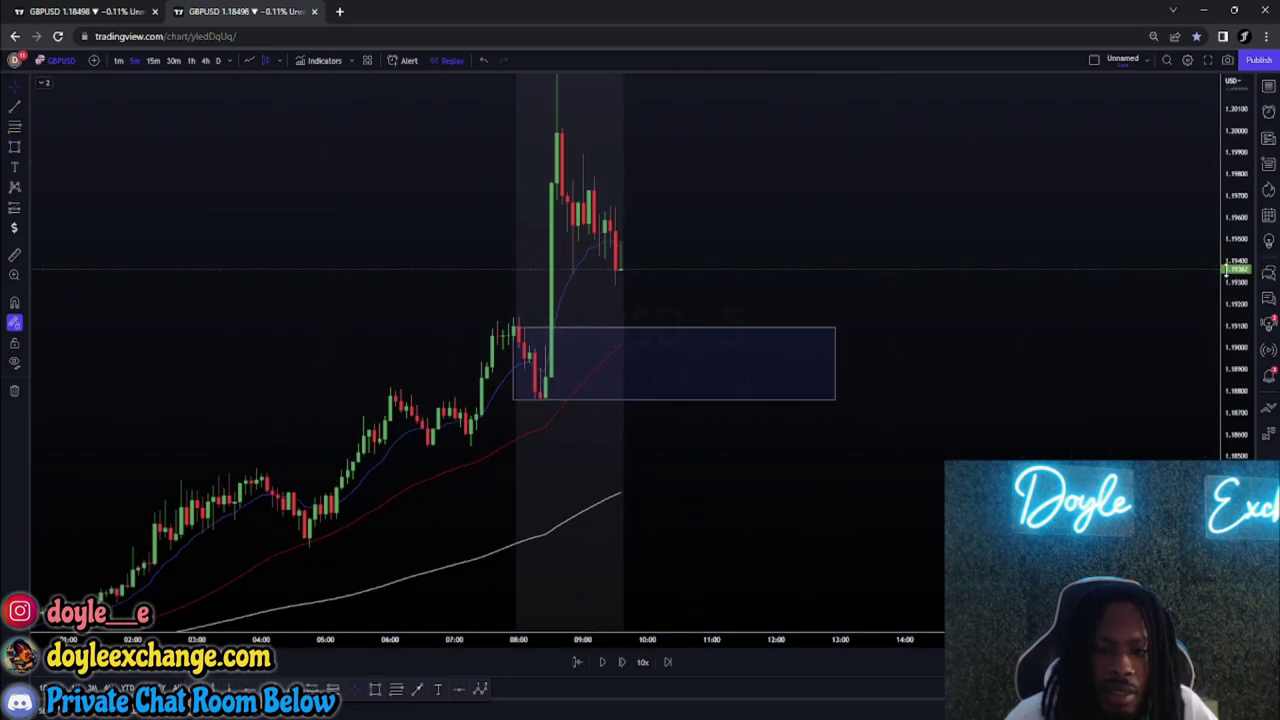
{"action": "left_click_drag", "start_coordinate": [885, 278], "coordinate": [882, 216]}
{"action": "left_click_drag", "start_coordinate": [721, 362], "coordinate": [721, 411]}
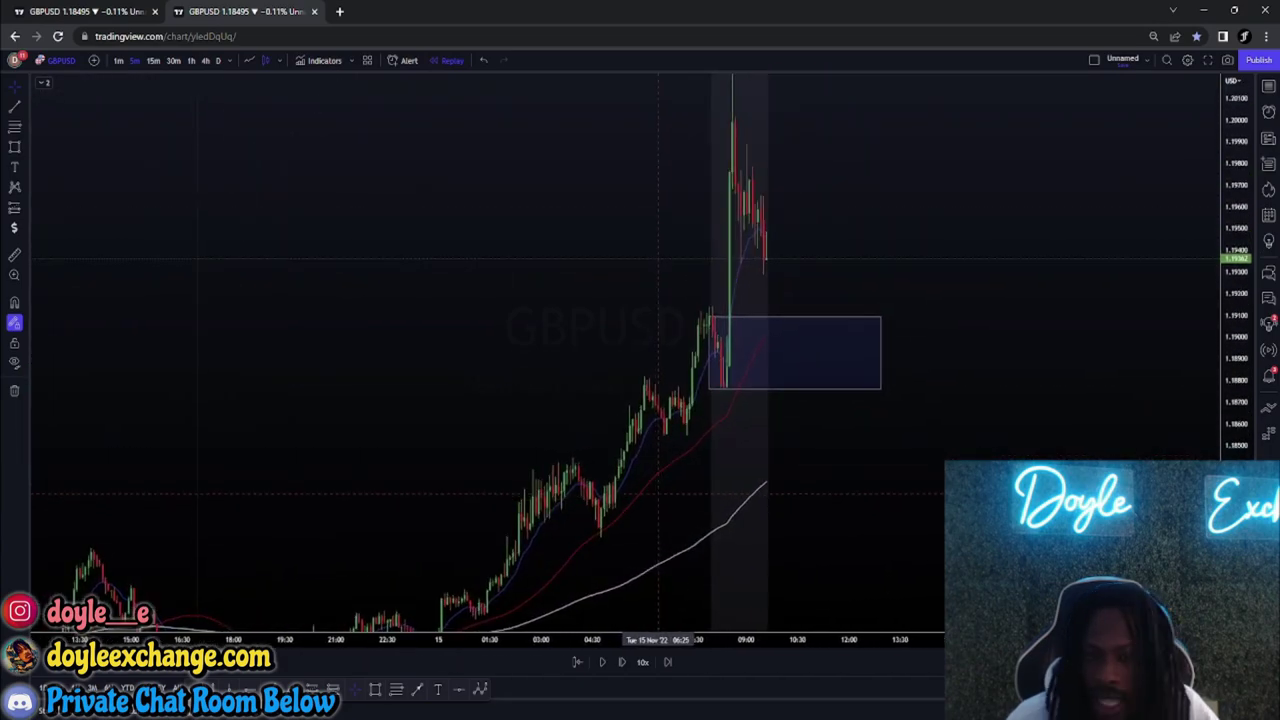
{"action": "scroll", "coordinate": [717, 443], "scroll_direction": "up", "scroll_amount": 3}
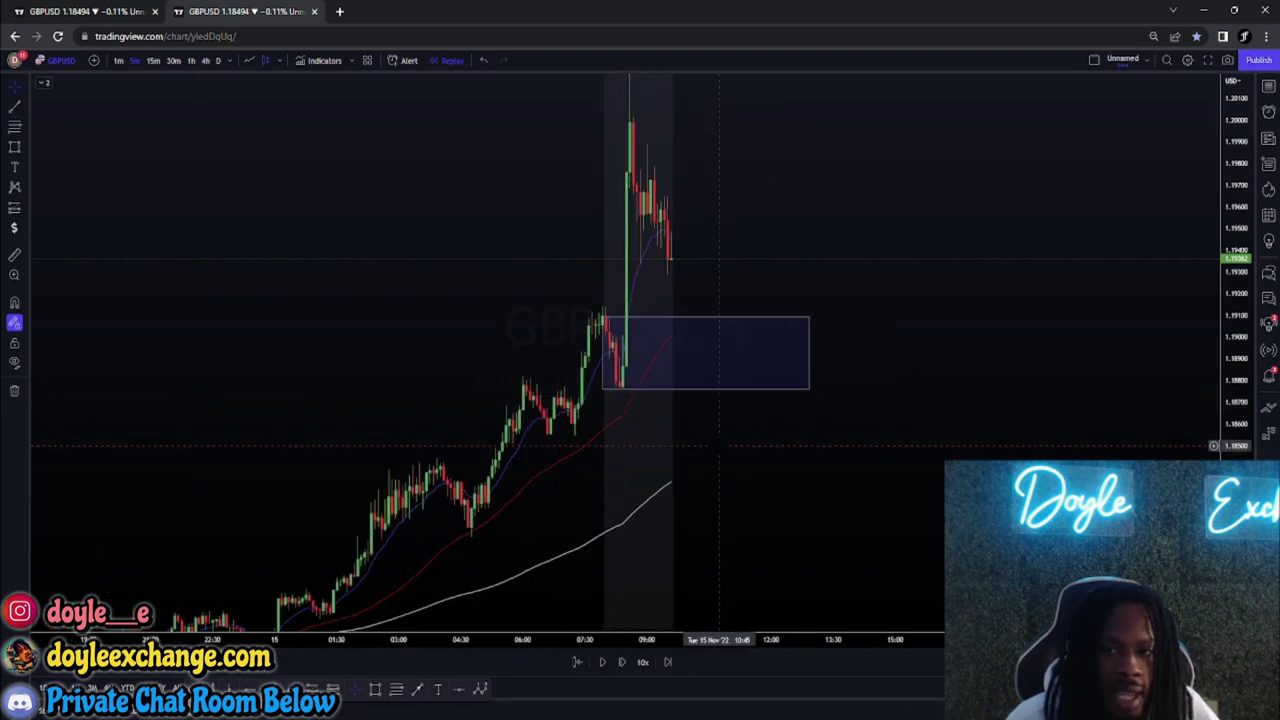
{"action": "left_click_drag", "start_coordinate": [905, 310], "coordinate": [893, 344]}
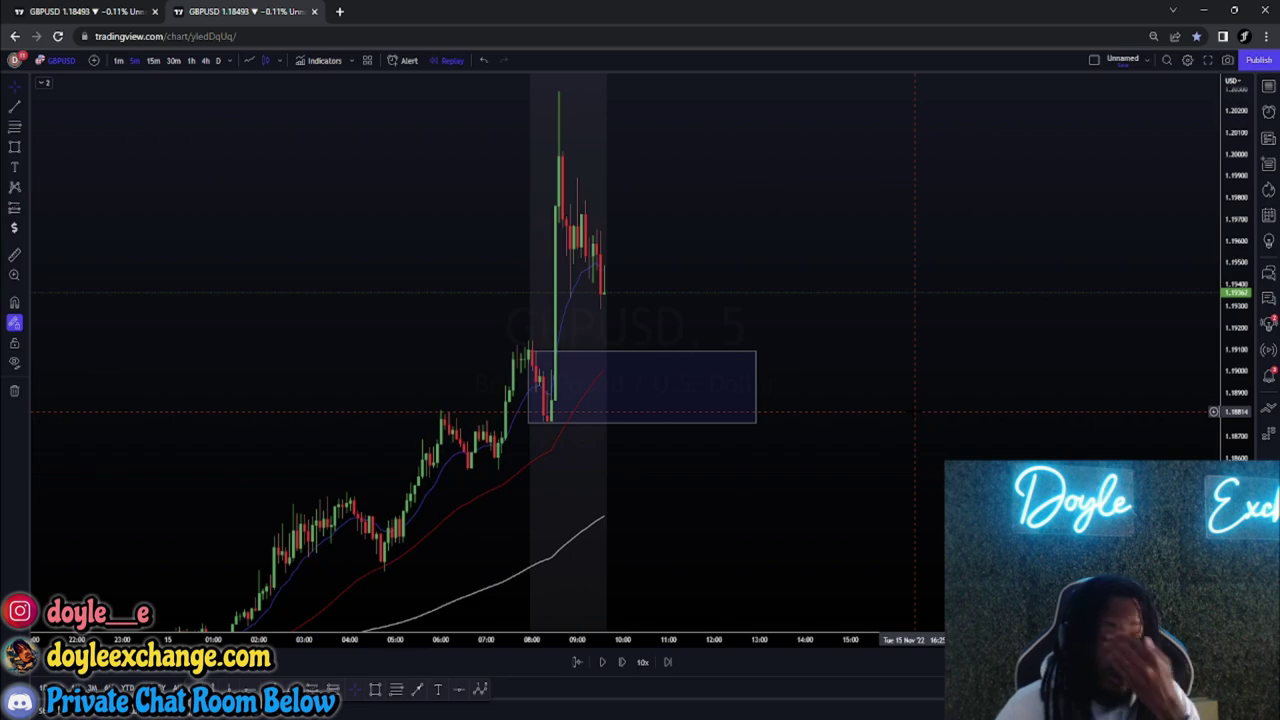
{"action": "left_click", "coordinate": [622, 662]}
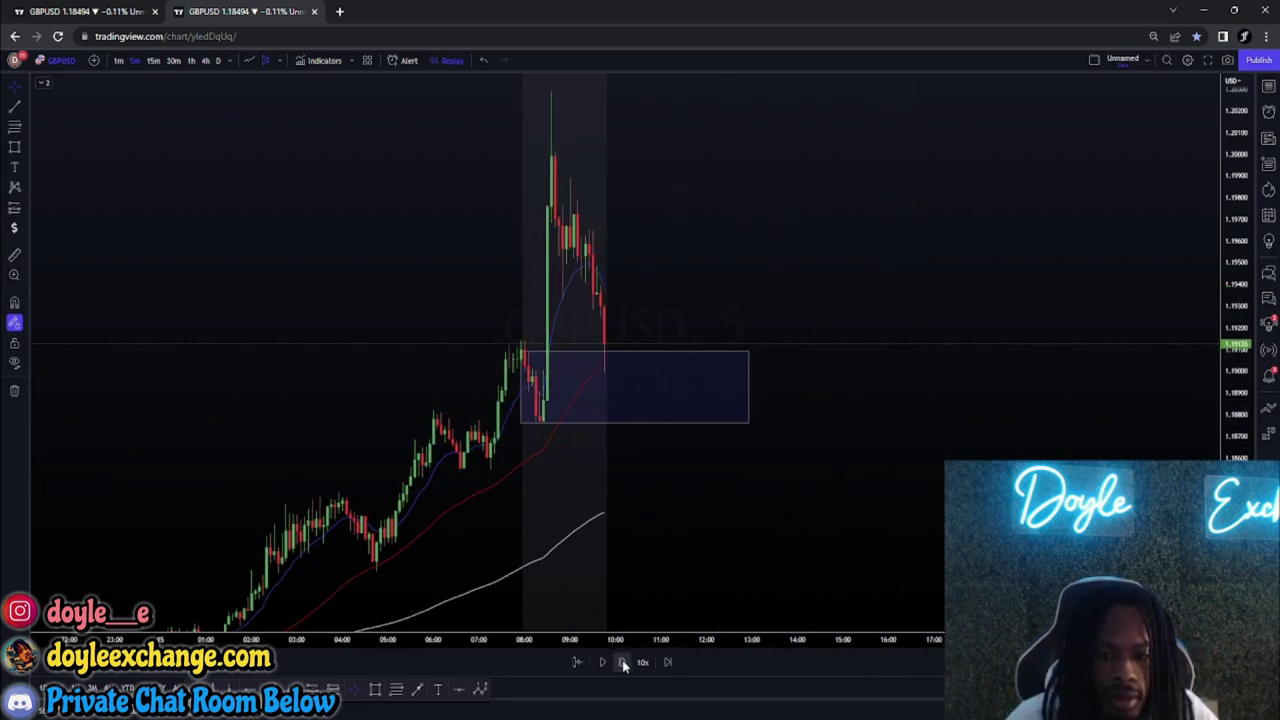
{"action": "left_click", "coordinate": [622, 662]}
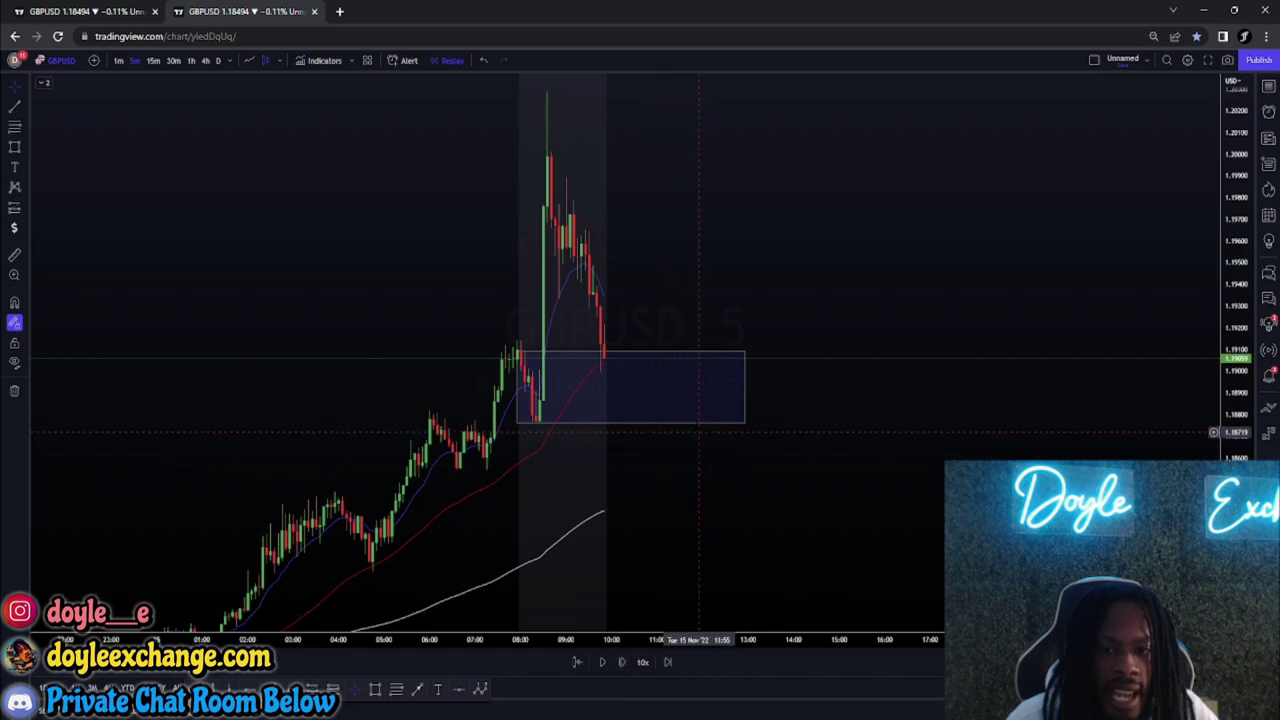
{"action": "left_click", "coordinate": [620, 662]}
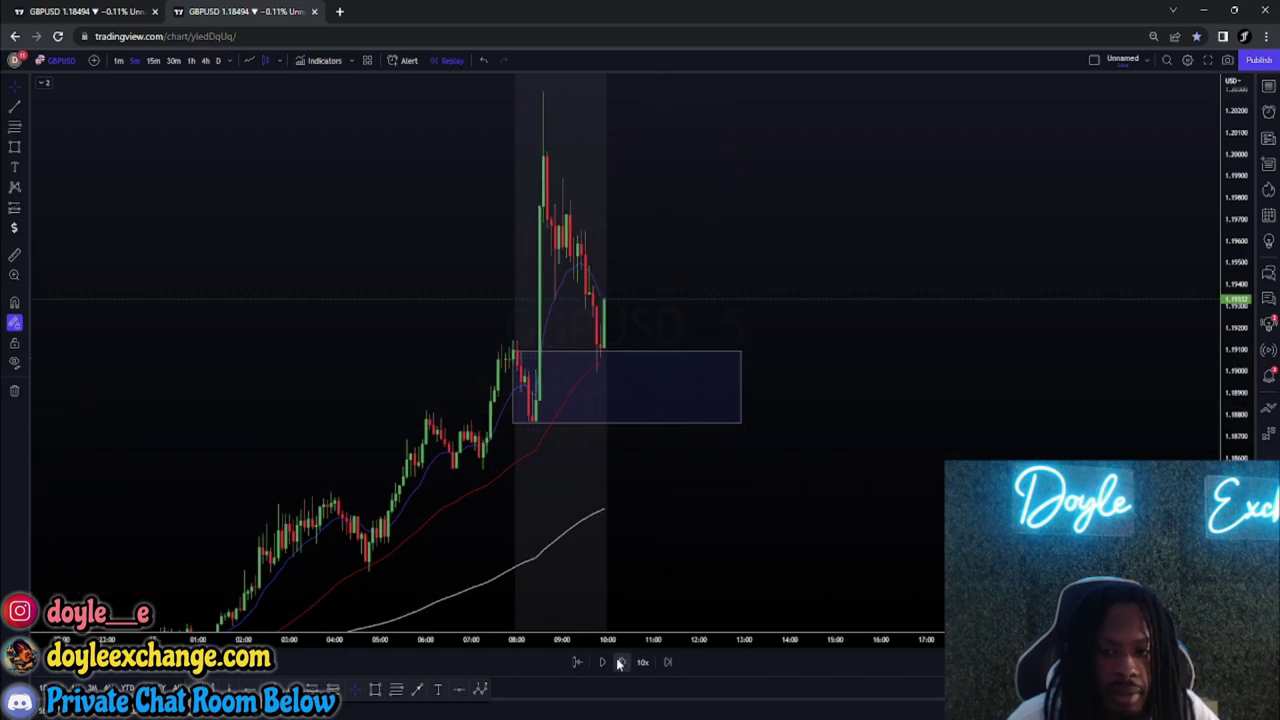
Step: Place a long position at 1.19182 with its stop at 1.18988 below the pullback wick and its target at about 1.1944
{"action": "scroll", "coordinate": [631, 486], "scroll_direction": "up", "scroll_amount": 2}
{"action": "scroll", "coordinate": [631, 486], "scroll_direction": "up", "scroll_amount": 1}
{"action": "left_click_drag", "start_coordinate": [1236, 520], "coordinate": [1236, 350]}
{"action": "left_click_drag", "start_coordinate": [1060, 415], "coordinate": [1133, 377]}
{"action": "left_click", "coordinate": [312, 689]}
{"action": "left_click", "coordinate": [456, 270]}
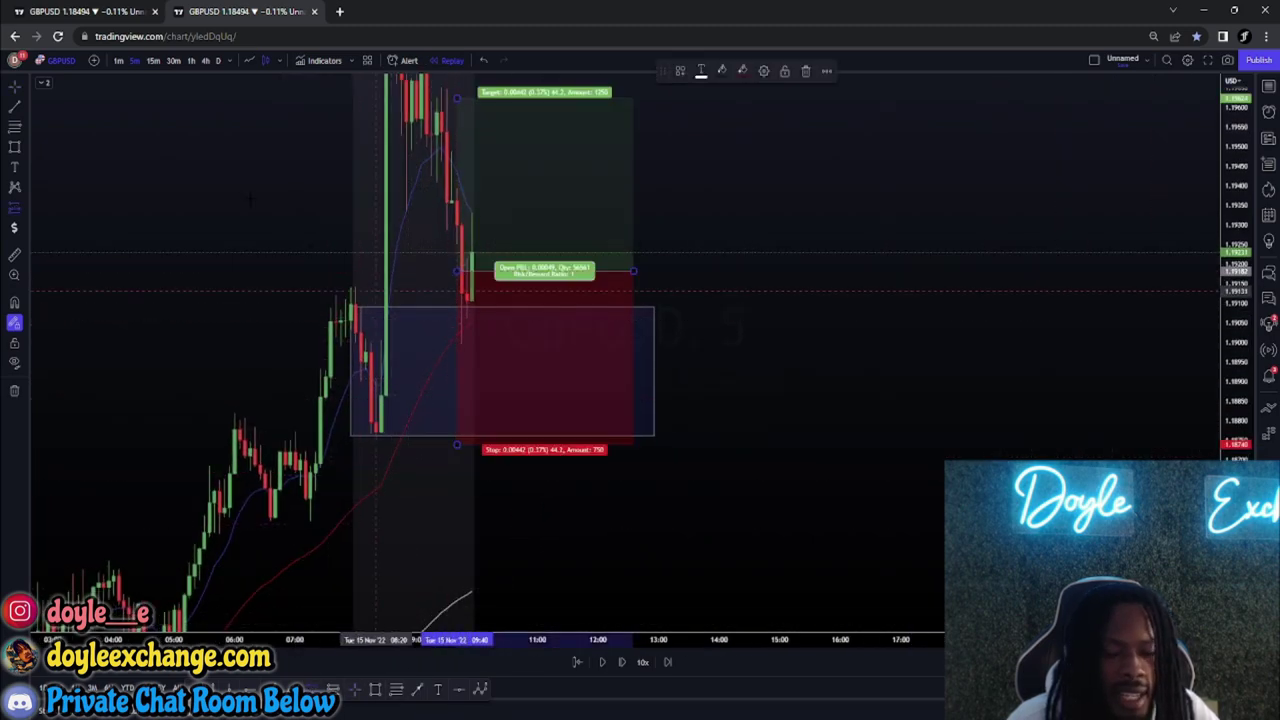
{"action": "left_click_drag", "start_coordinate": [458, 441], "coordinate": [460, 358]}
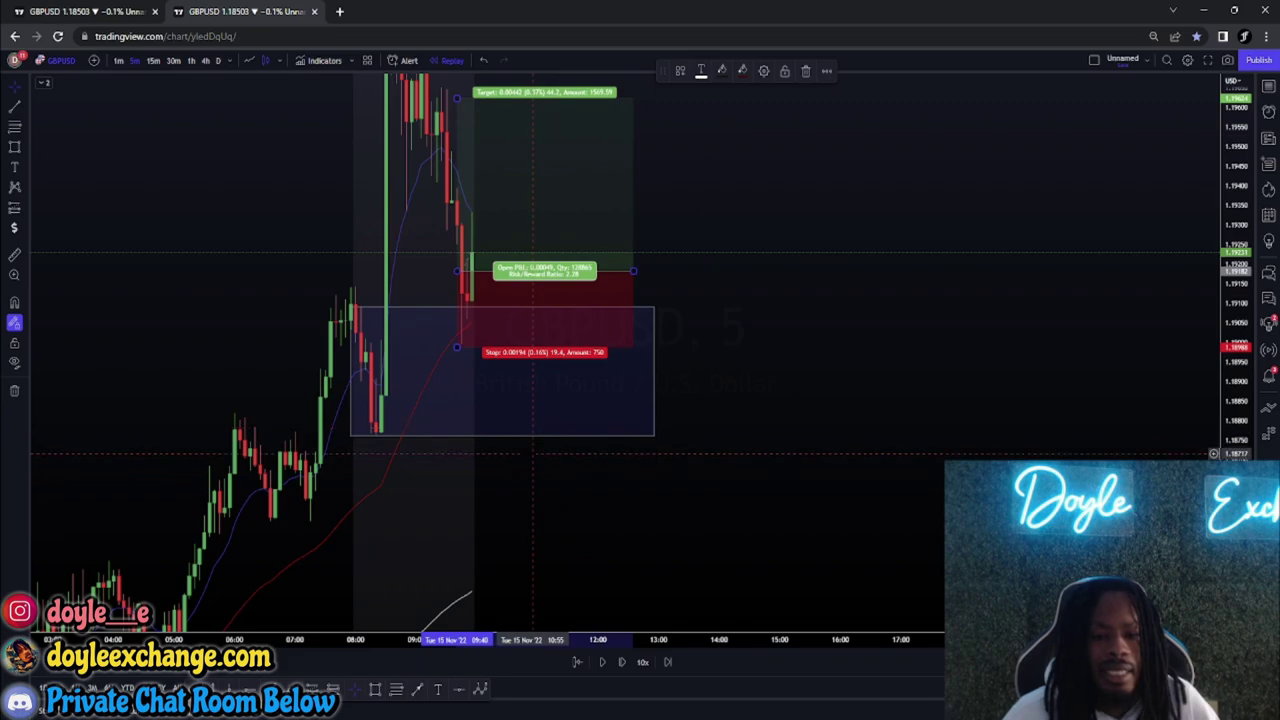
{"action": "left_click_drag", "start_coordinate": [831, 361], "coordinate": [843, 447]}
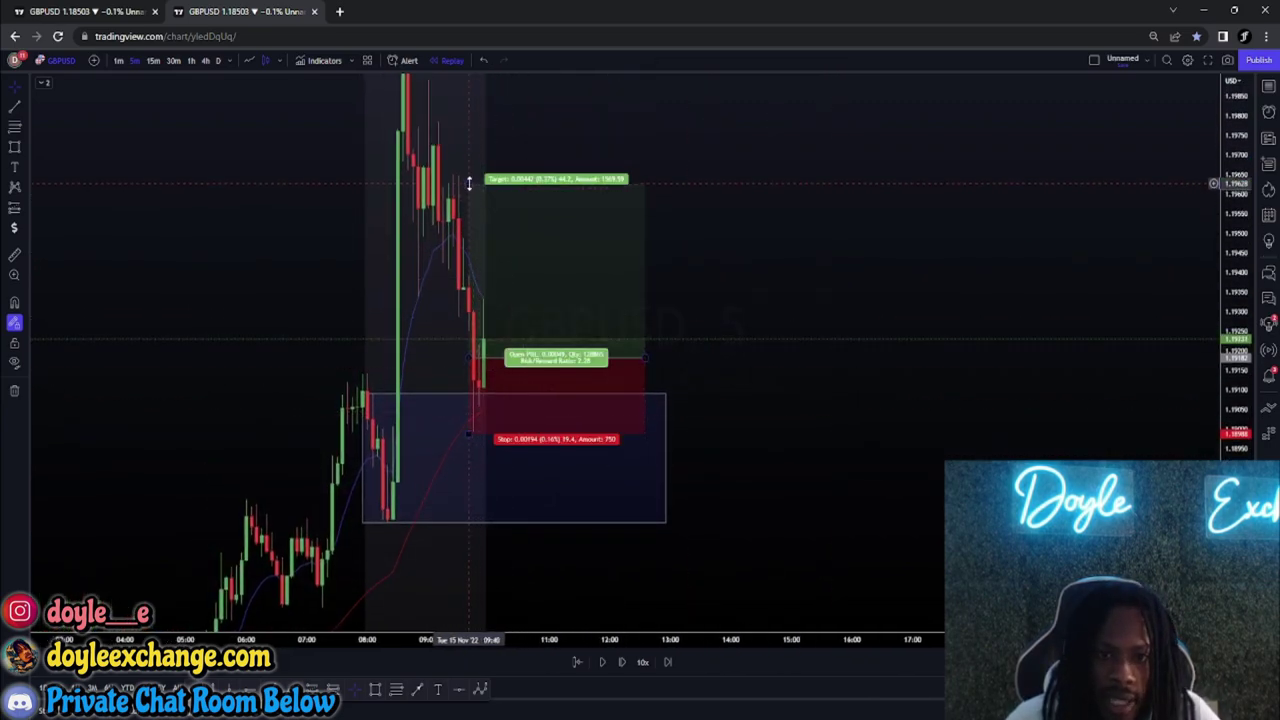
{"action": "left_click_drag", "start_coordinate": [469, 188], "coordinate": [467, 257]}
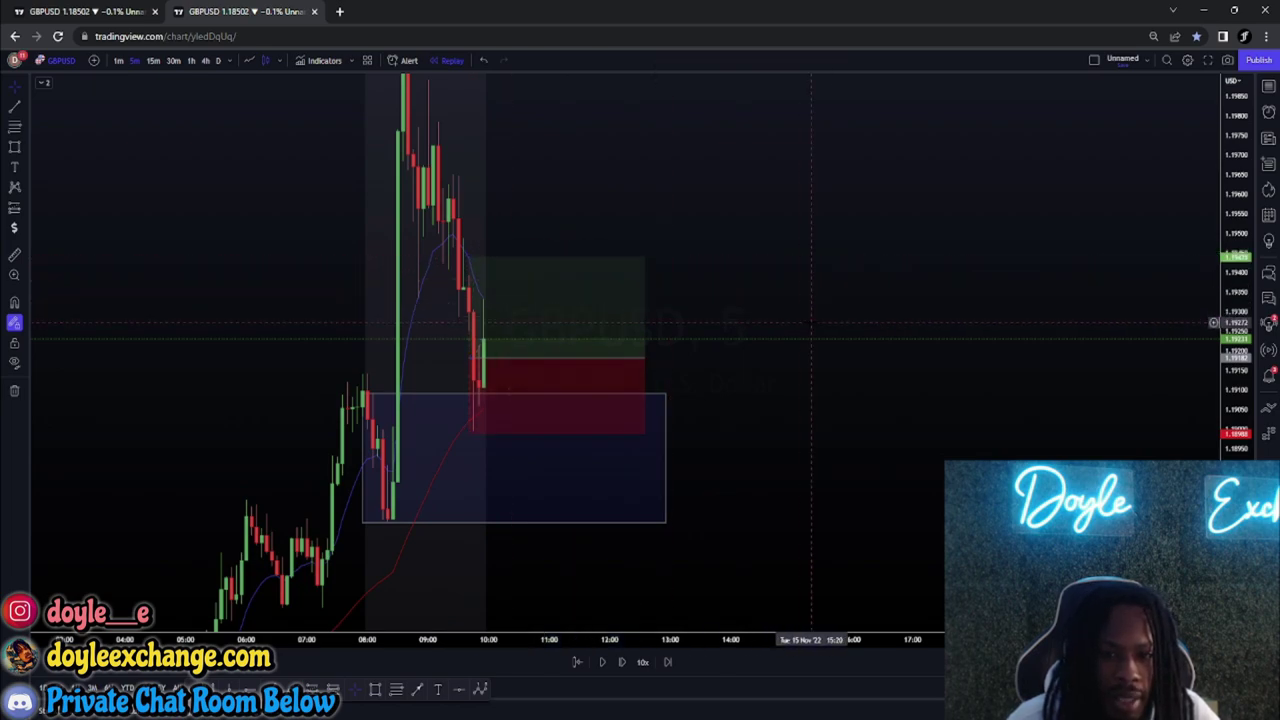
Step: Advance the replay past 10:00 to test the long position
{"action": "left_click", "coordinate": [627, 663]}
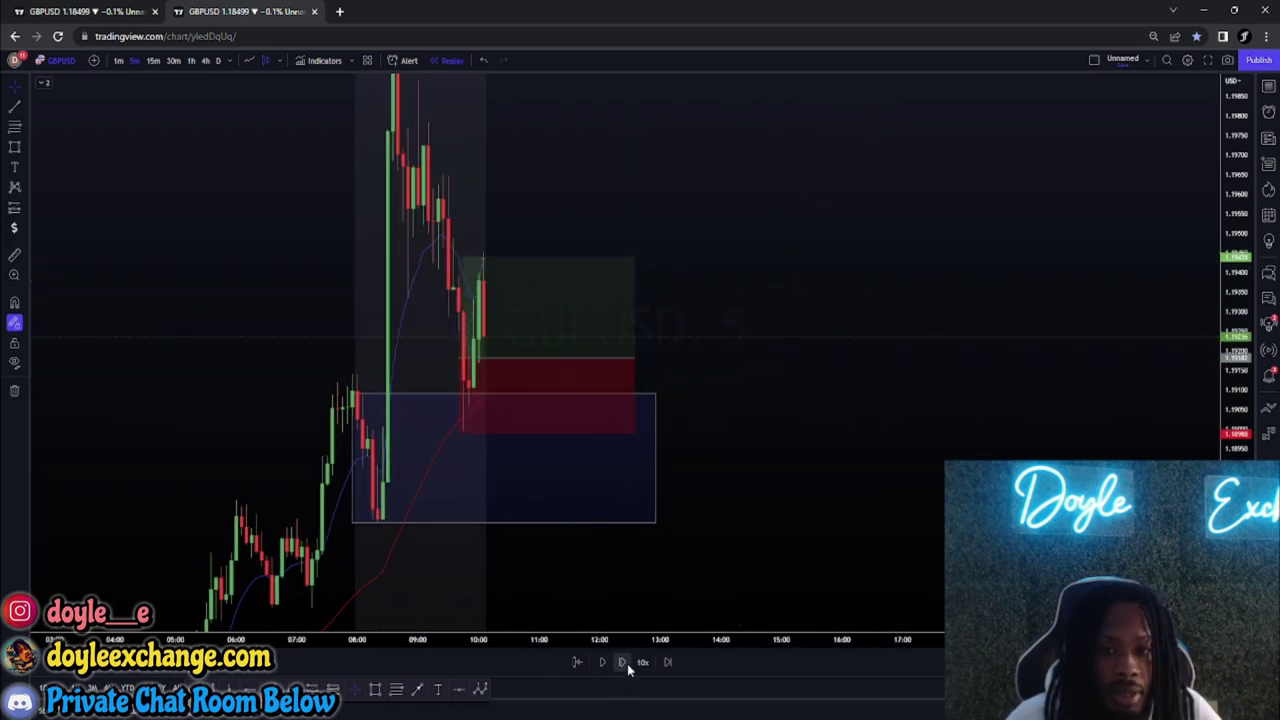